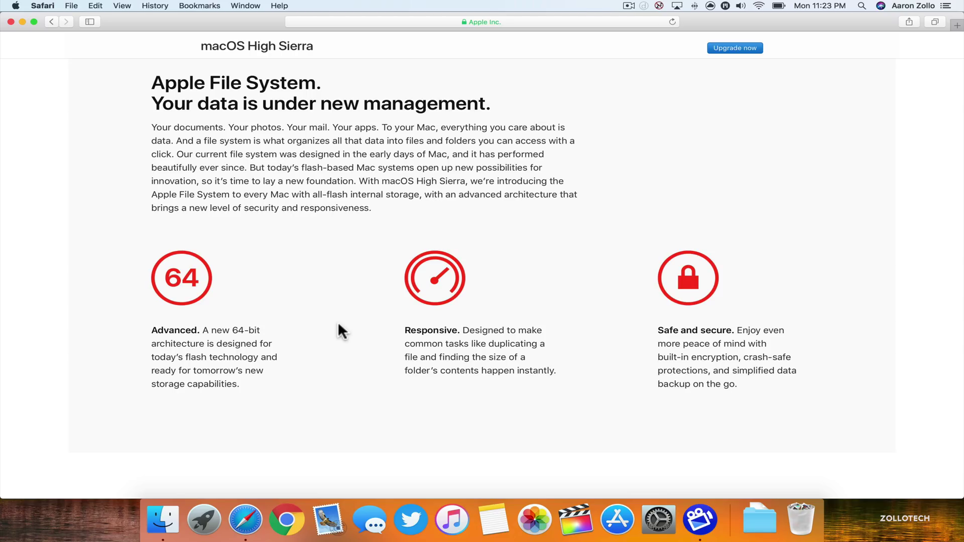
- Scroll the High Sierra page past HEVC to Metal 2's 'A graphics game changer' section
scroll(342, 371, down, 10)
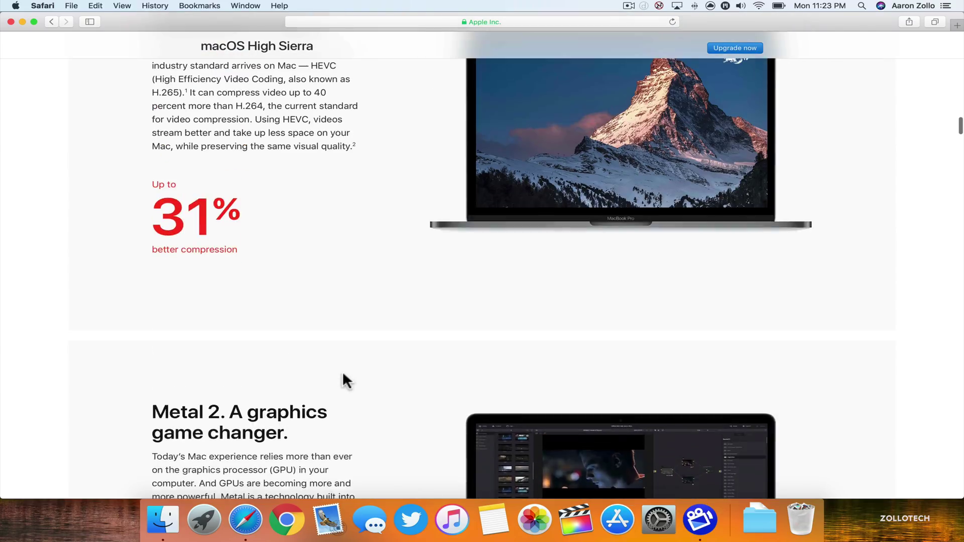
scroll(343, 374, up, 3)
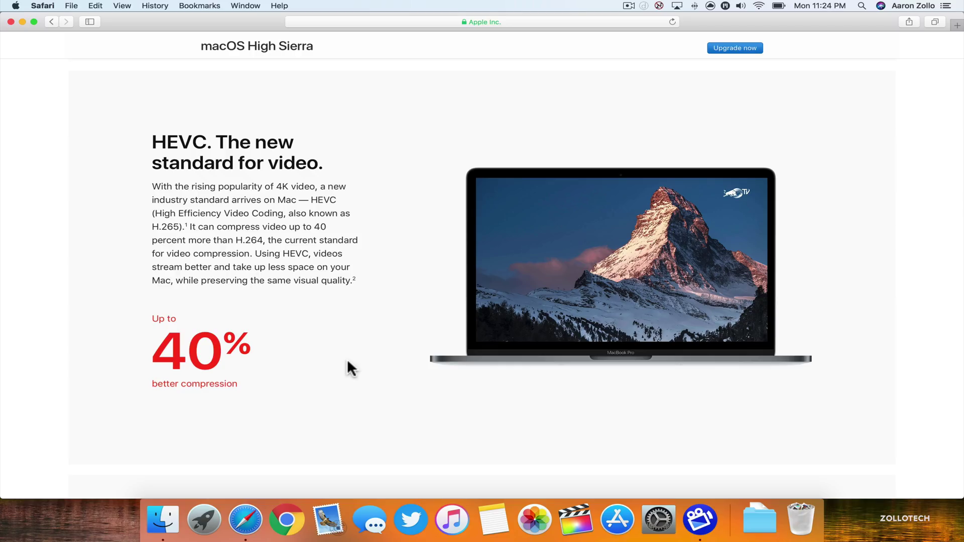
scroll(348, 360, down, 10)
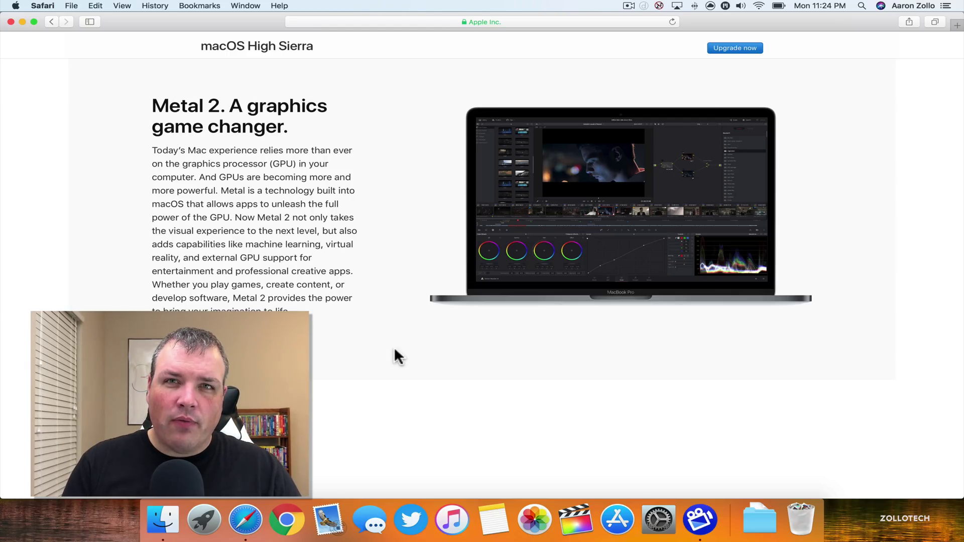
- Put Safari away, open Photos, and show Imports with the September 24 and 25 batches
key(super+q)
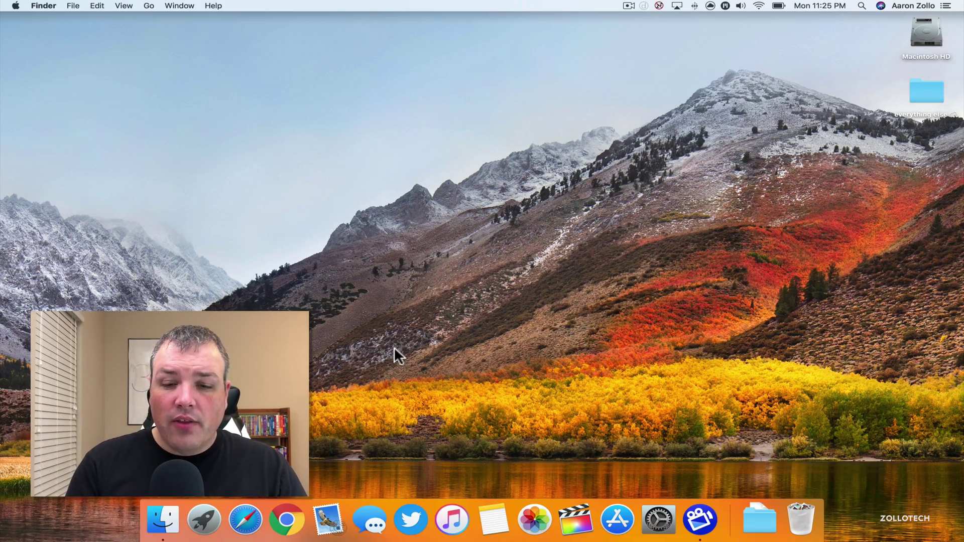
click(536, 517)
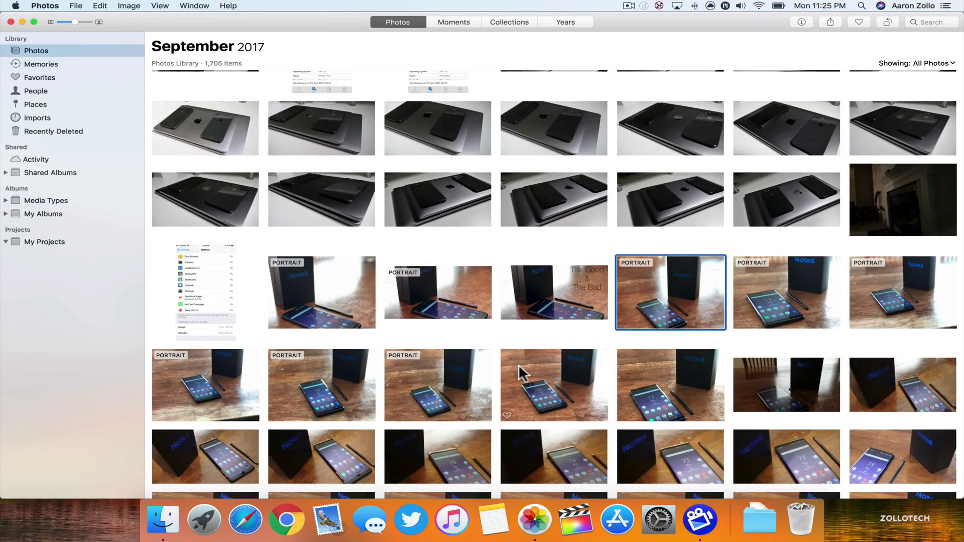
scroll(519, 364, down, 2)
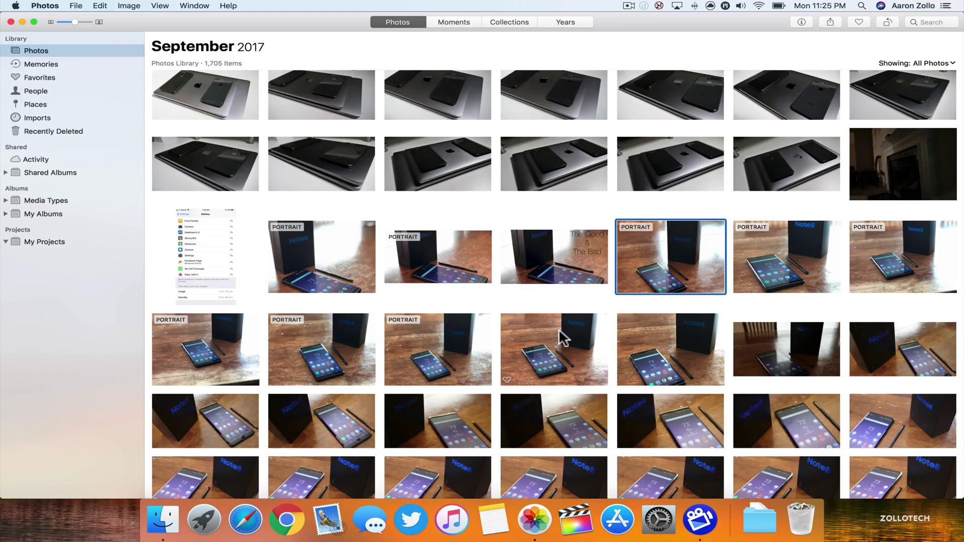
scroll(575, 253, up, 5)
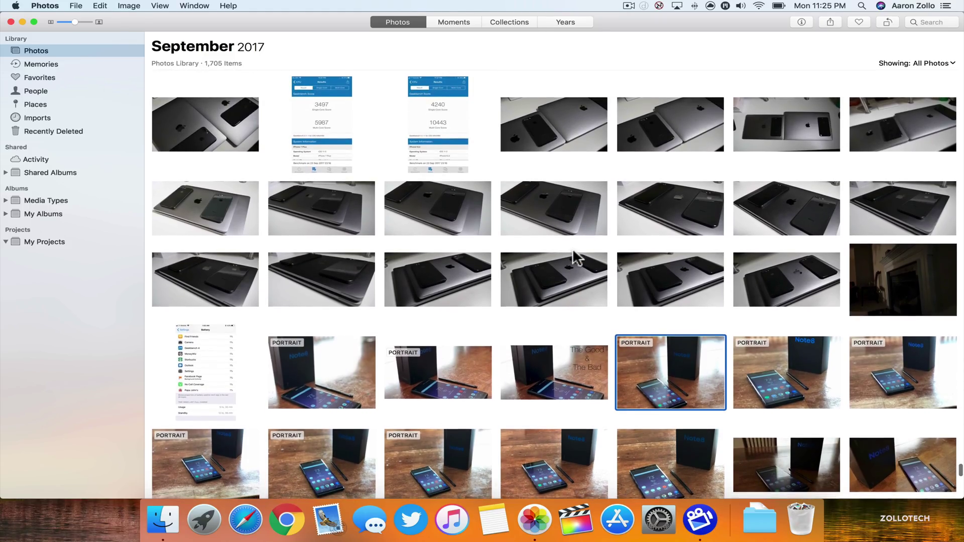
scroll(572, 248, up, 4)
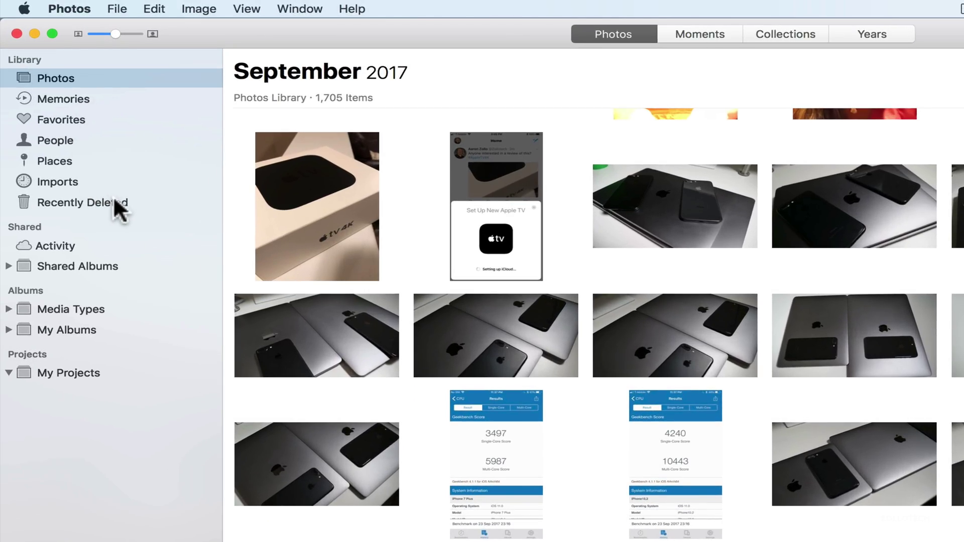
click(70, 183)
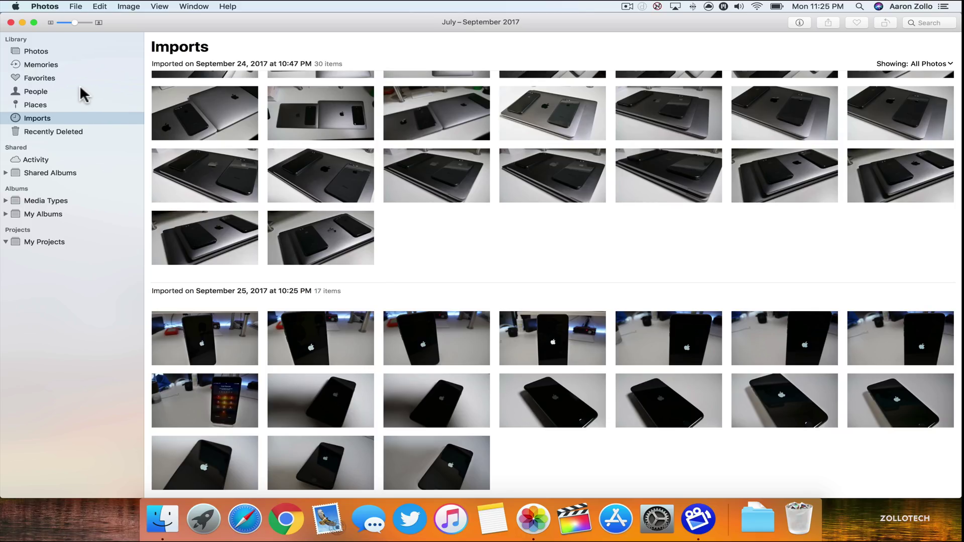
- Open the Jun 21, 2017 'Last Week' memory and browse its photo grid
click(40, 65)
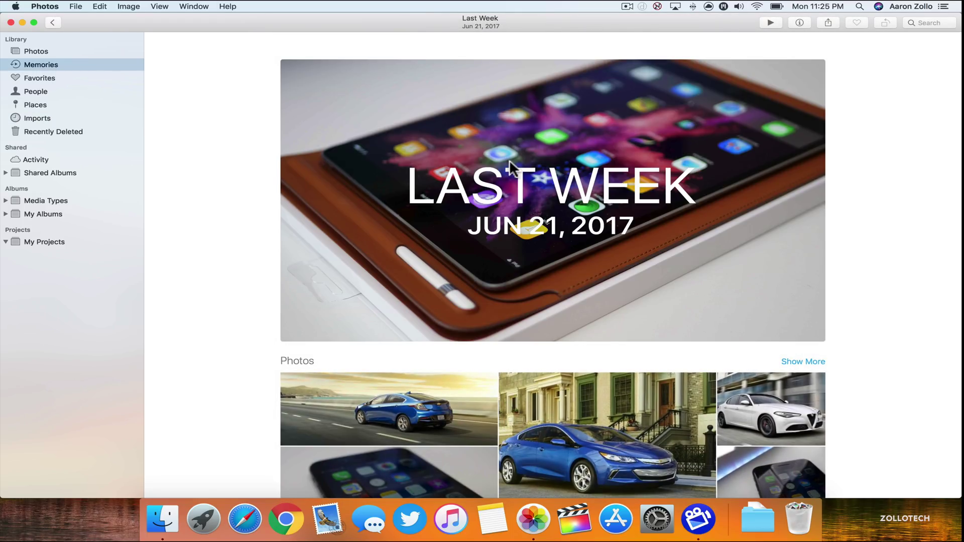
scroll(509, 161, down, 5)
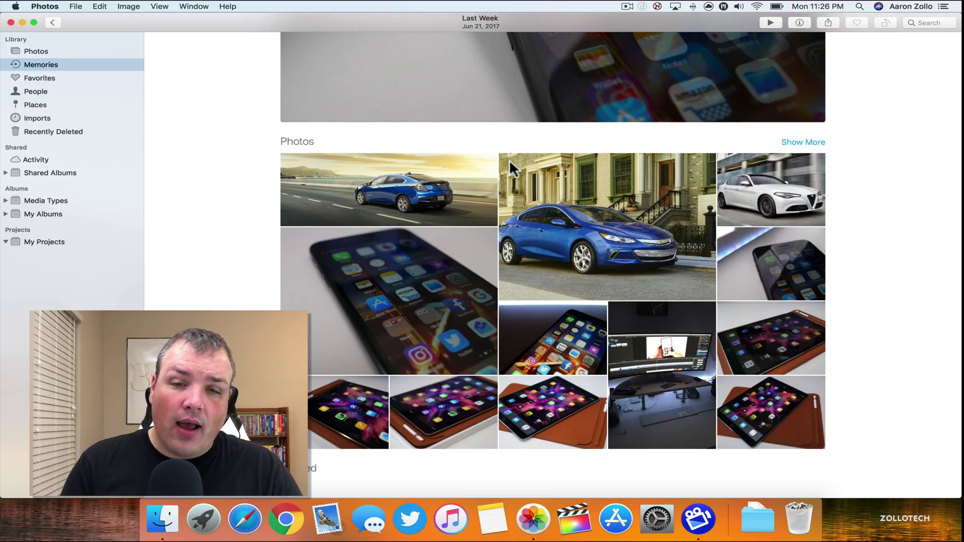
scroll(478, 257, up, 1)
scroll(478, 256, down, 3)
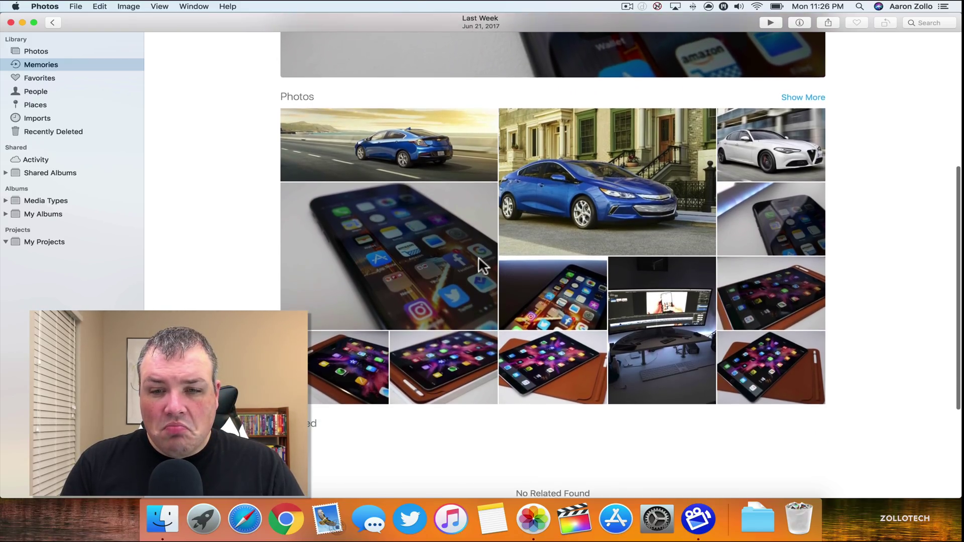
scroll(478, 256, up, 3)
scroll(478, 256, up, 5)
scroll(478, 258, up, 2)
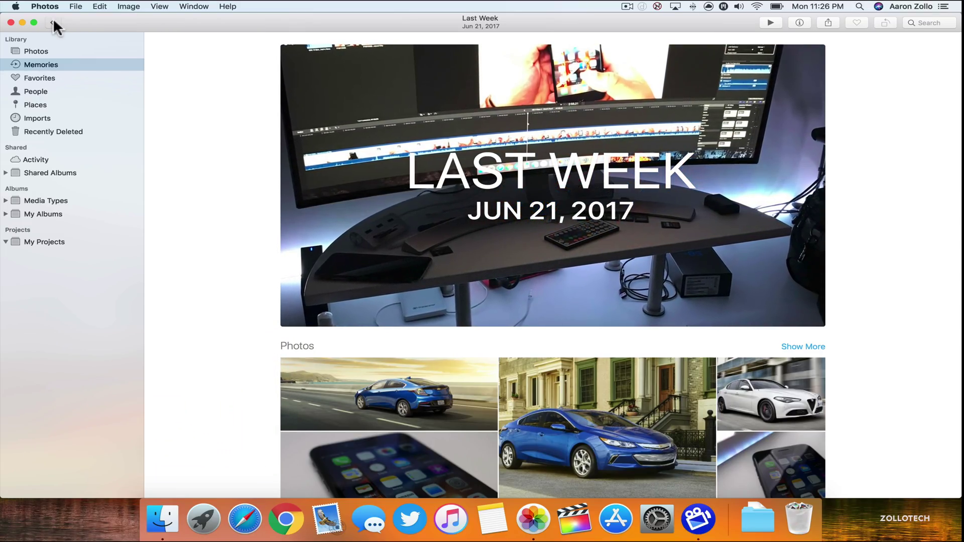
- Back in the library, rotate three selected laptop photos four quarter turns, then deselect them
click(53, 21)
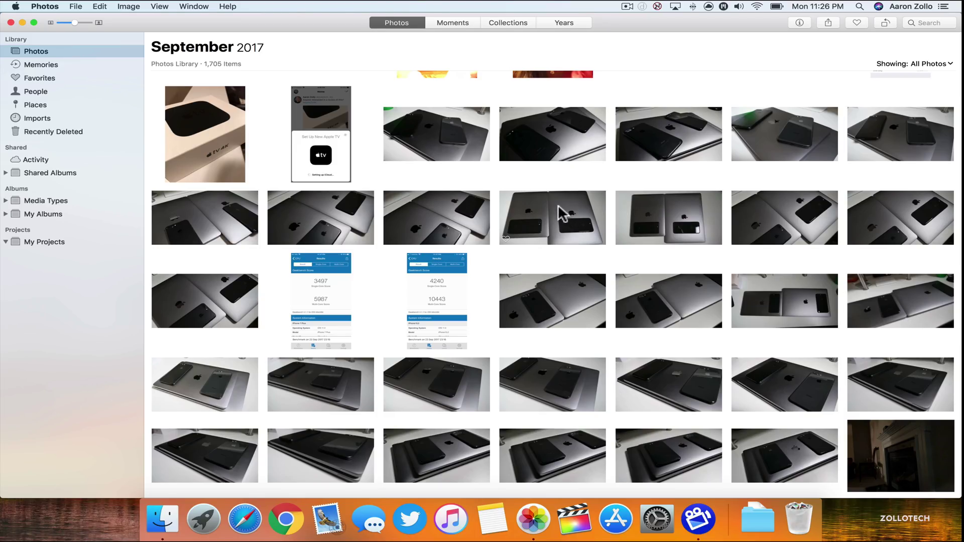
click(550, 214)
super+click(628, 210)
super+click(772, 225)
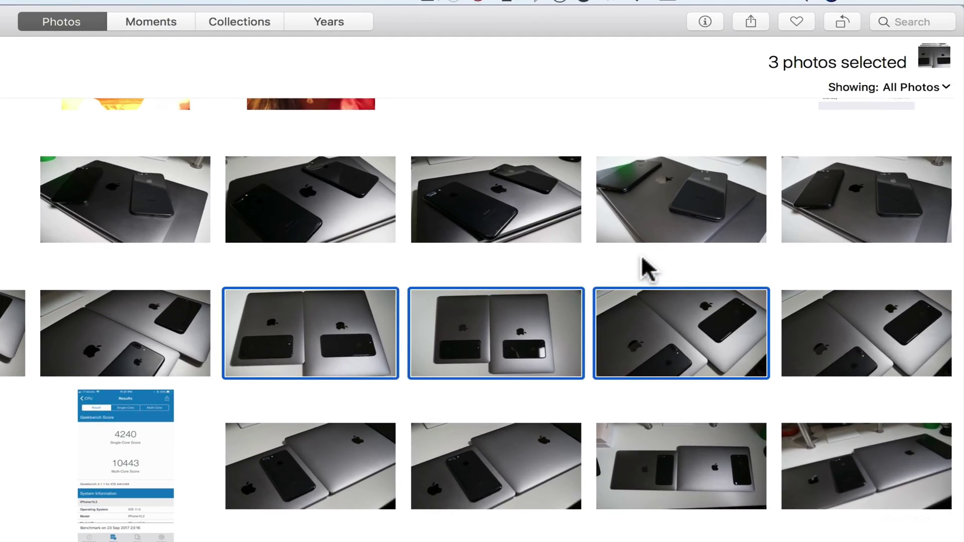
click(837, 25)
click(838, 23)
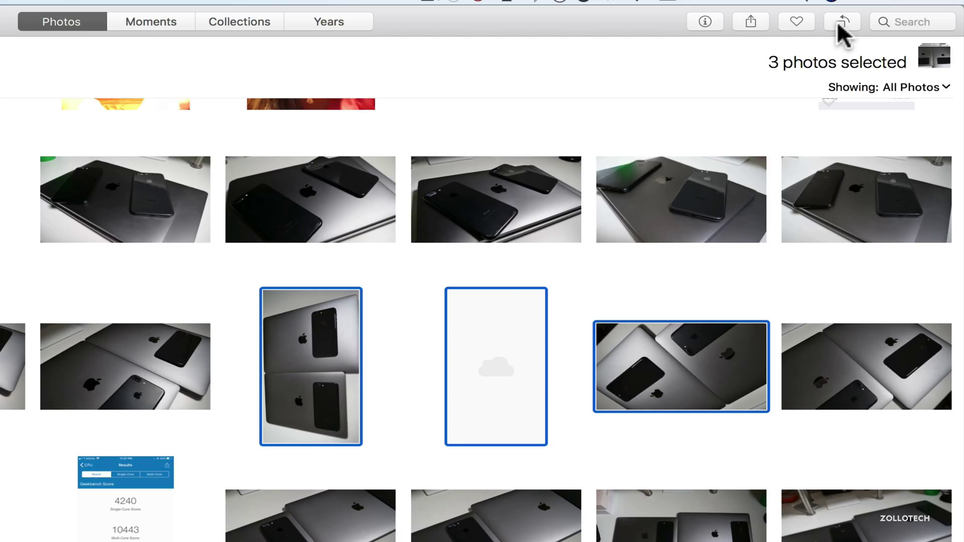
click(838, 23)
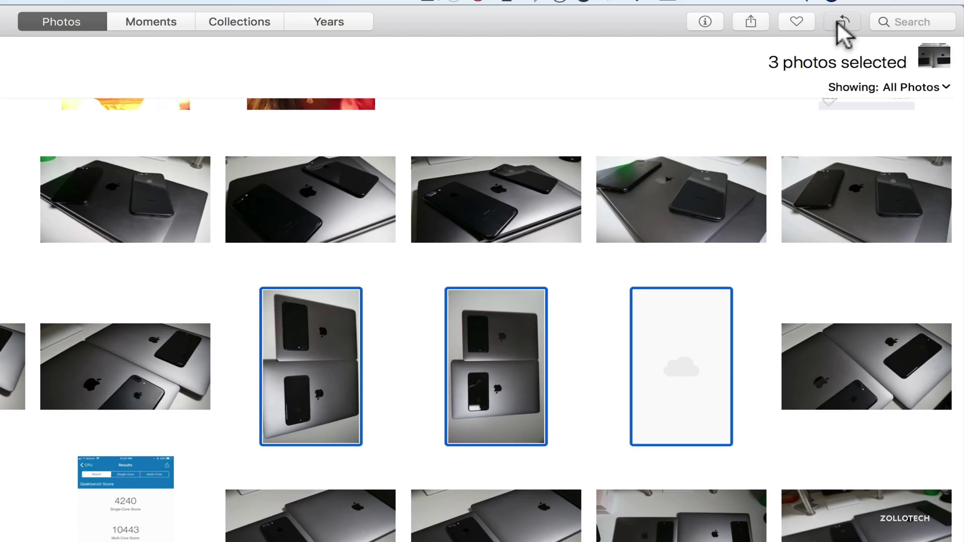
click(838, 23)
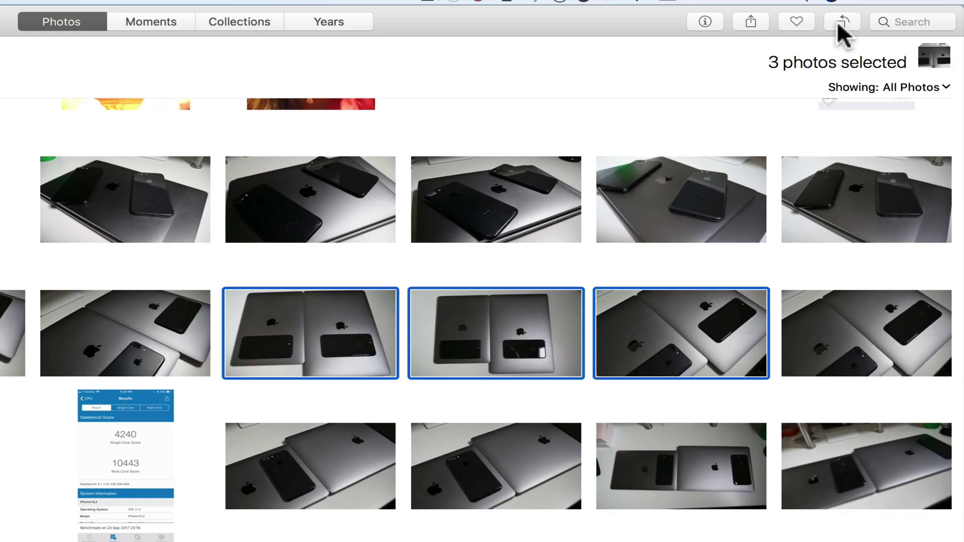
click(550, 137)
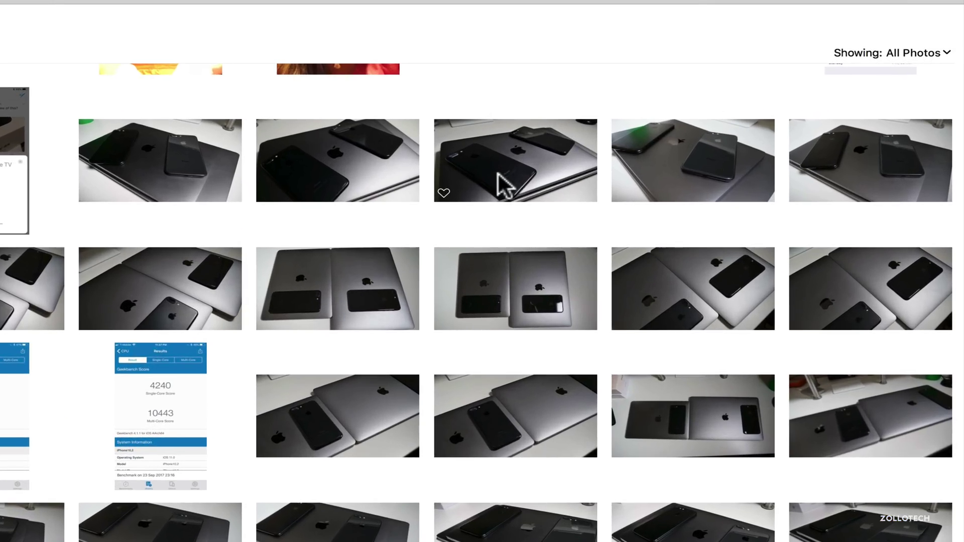
click(661, 141)
right_click(511, 186)
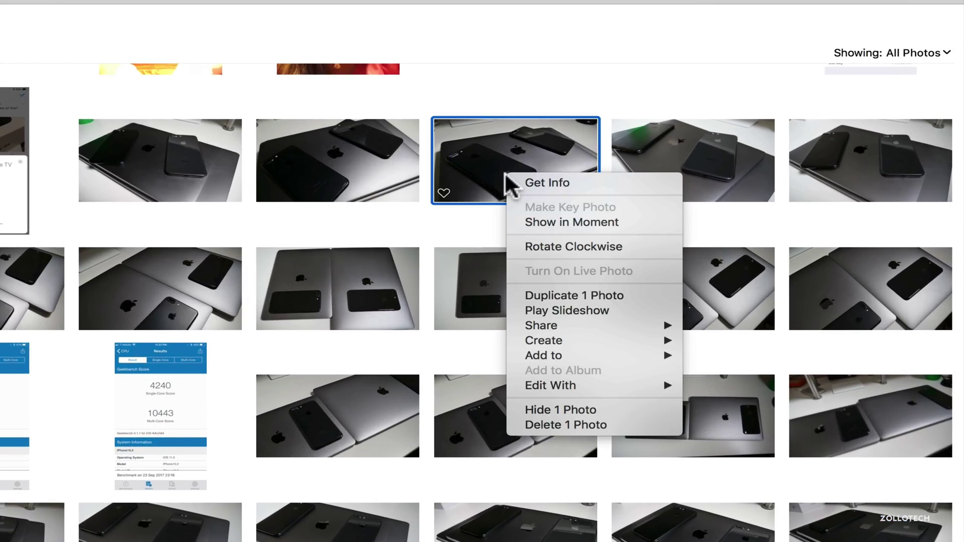
mouse_move(550, 393)
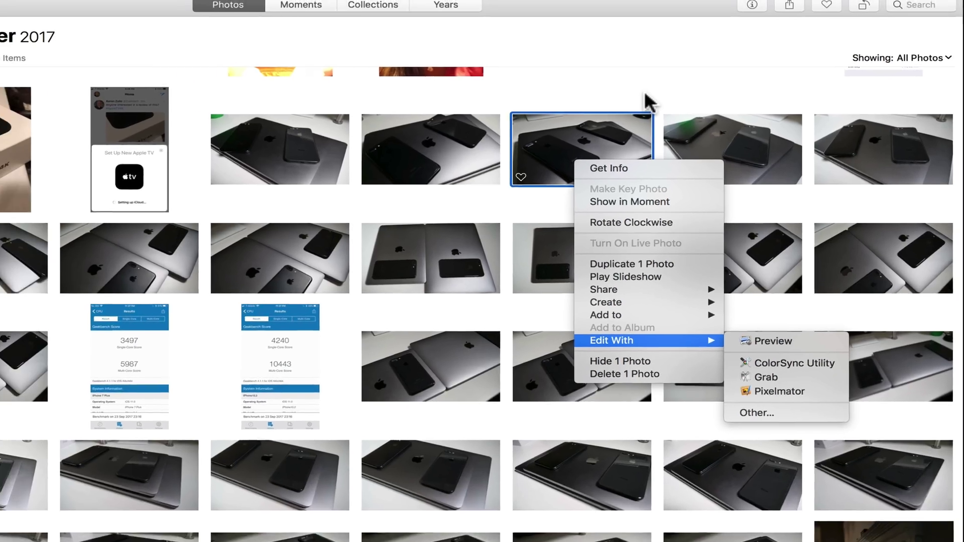
click(654, 102)
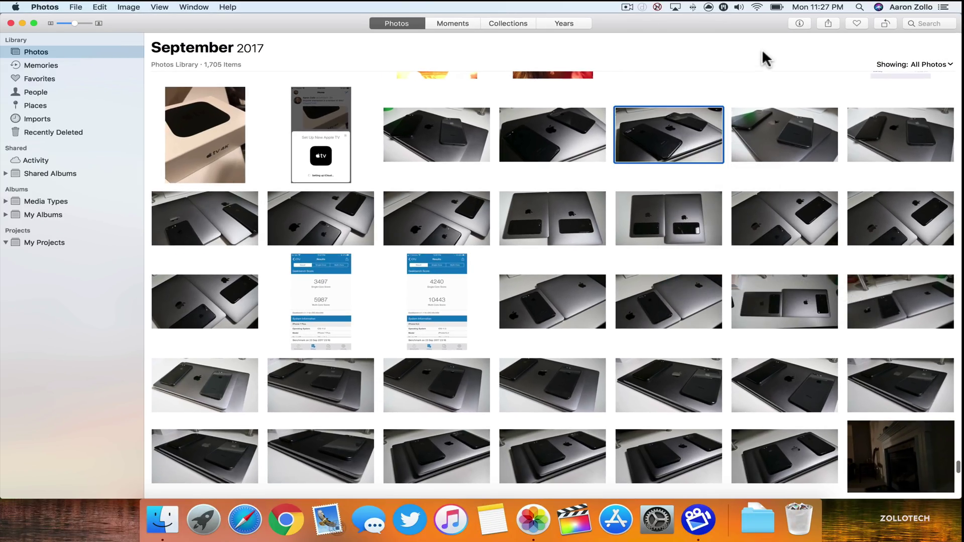
- Brighten the phones-on-laptop photo with a Curves adjustment and save the edit
double_click(716, 125)
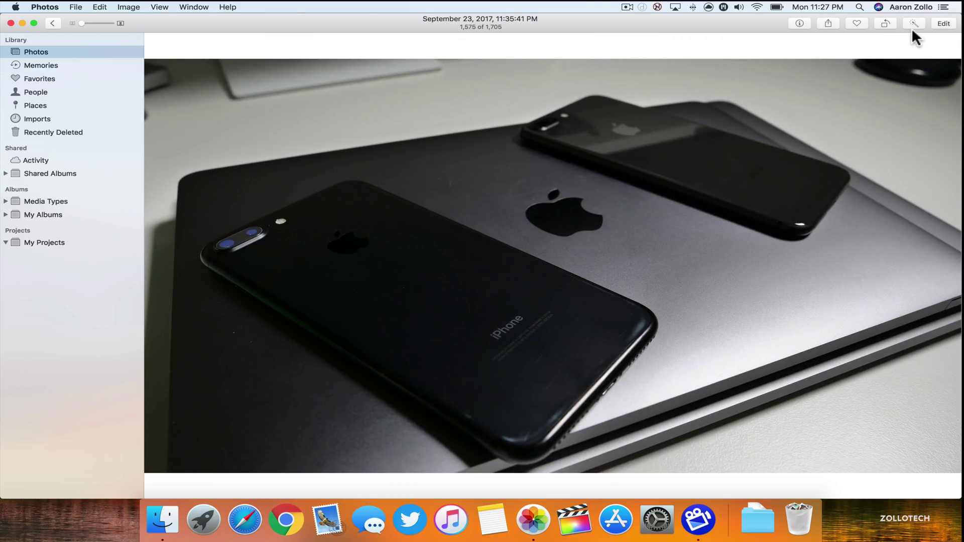
click(945, 23)
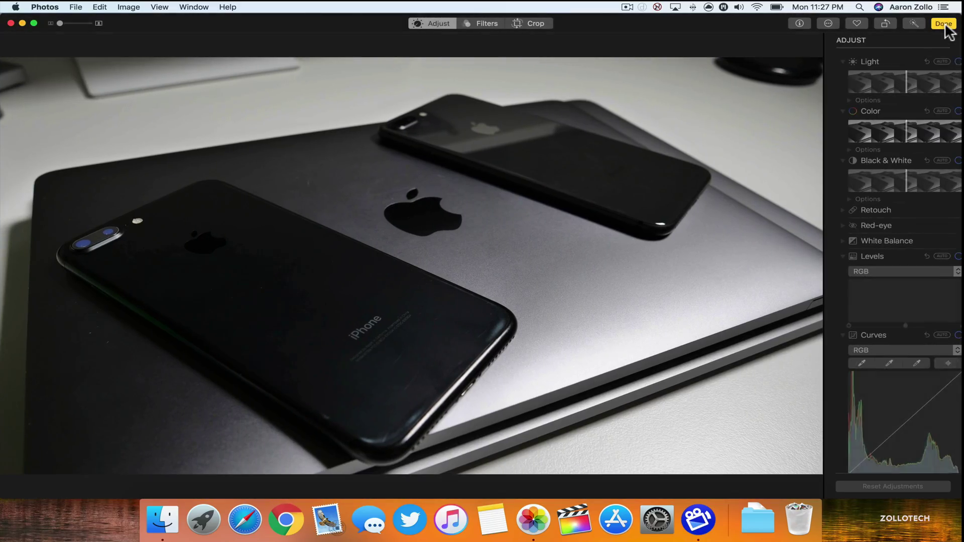
scroll(888, 222, down, 4)
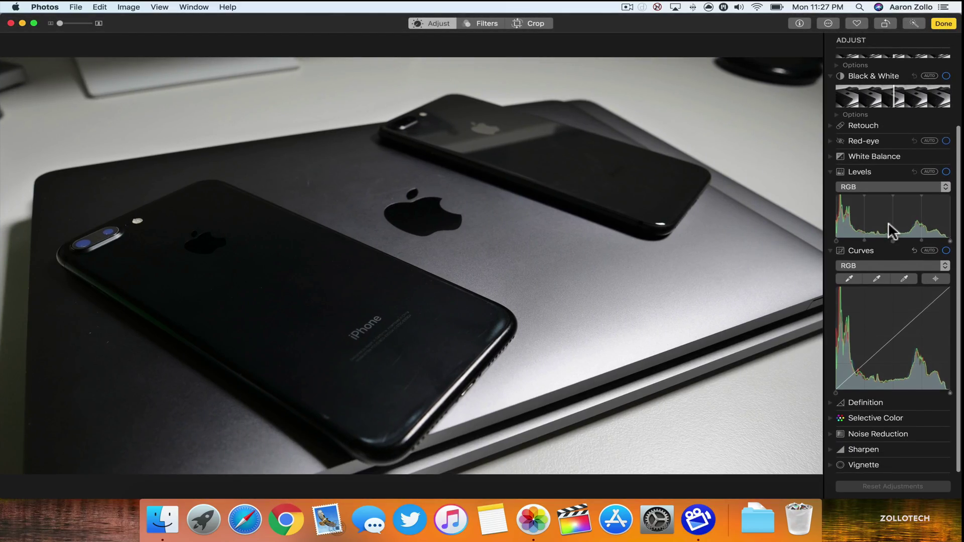
scroll(885, 314, up, 4)
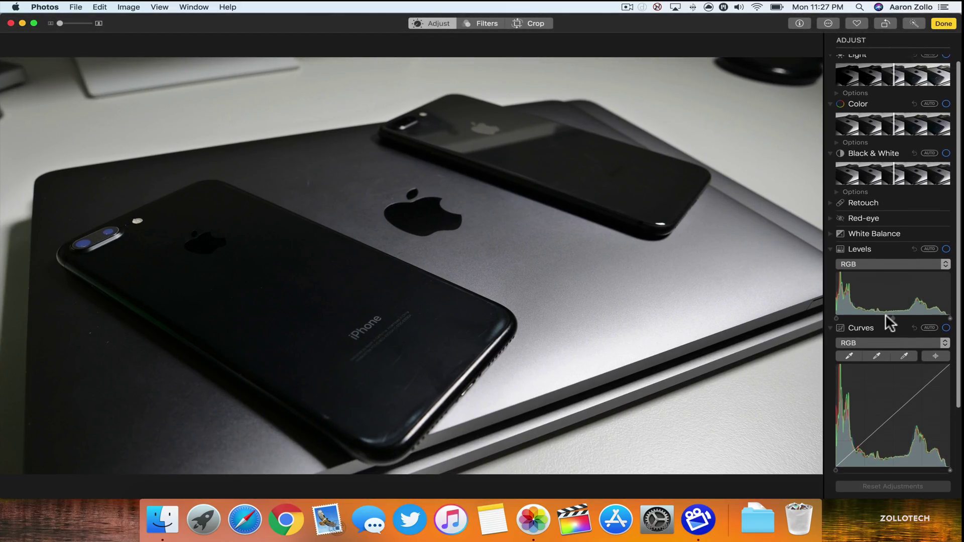
scroll(885, 314, down, 4)
drag(874, 347, 864, 329)
drag(814, 297, 848, 300)
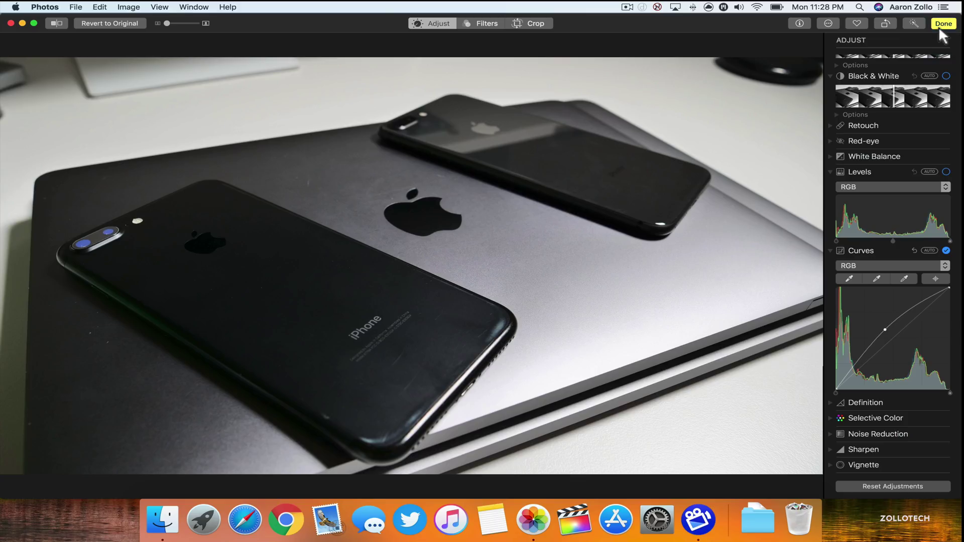
click(941, 26)
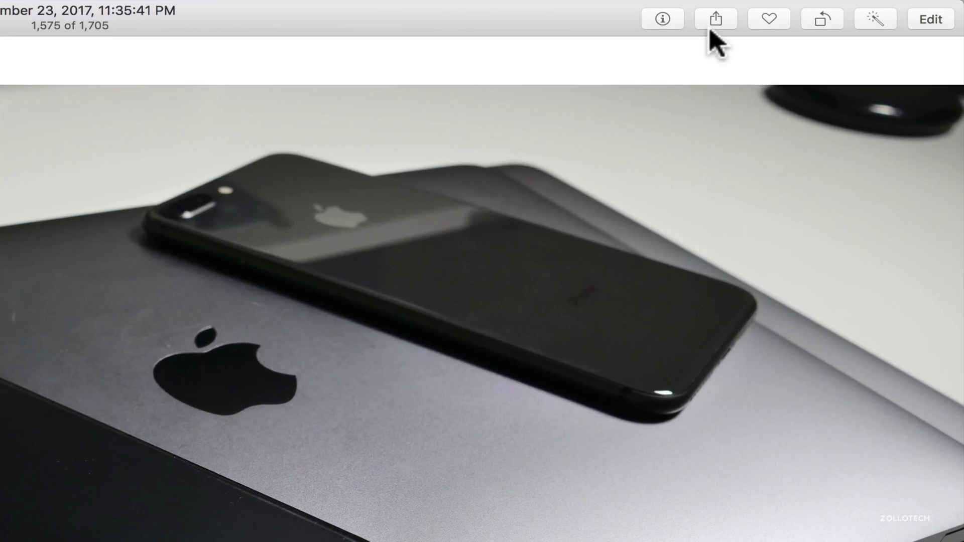
- From the Share menu's More… option, review the enabled Share Menu extensions
click(829, 23)
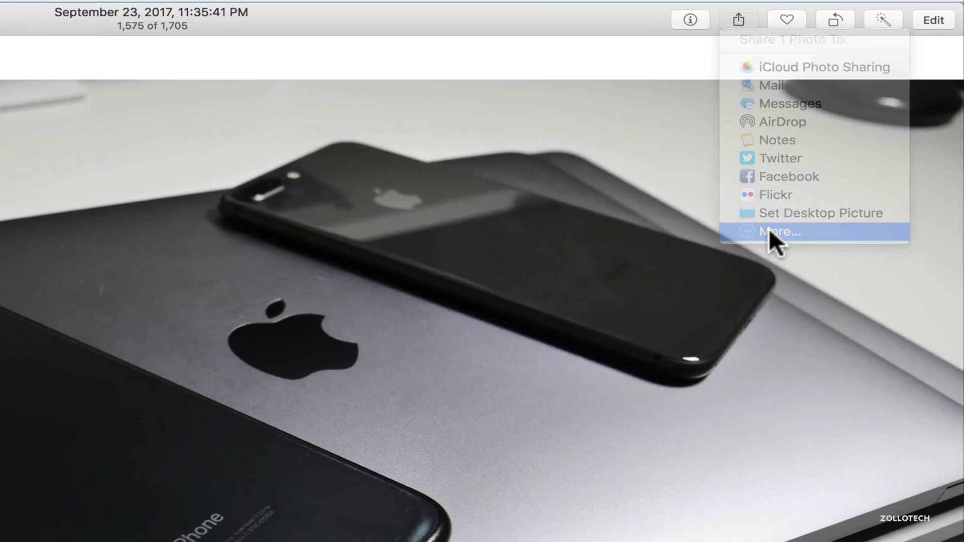
click(759, 252)
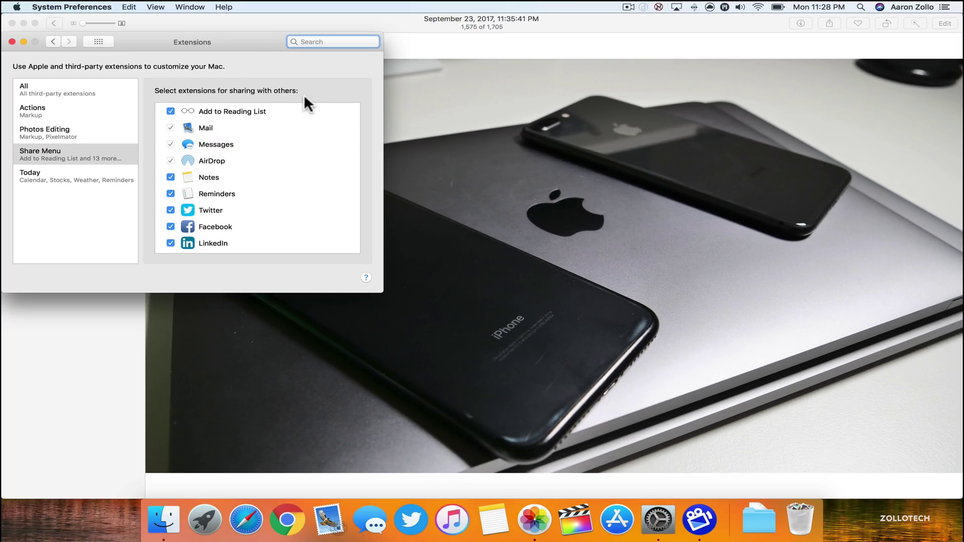
scroll(251, 176, down, 5)
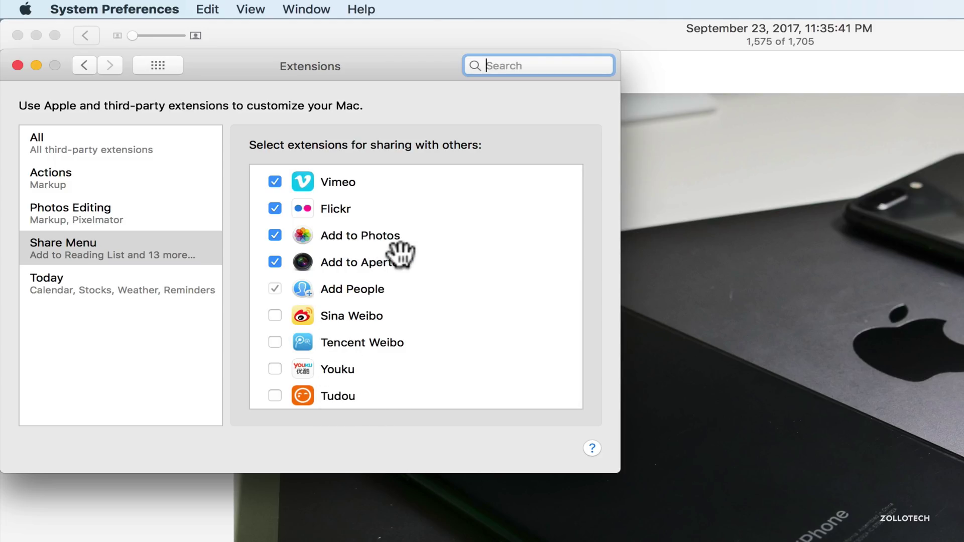
- Close the extension settings and open the Note8 portrait photo for editing
click(17, 64)
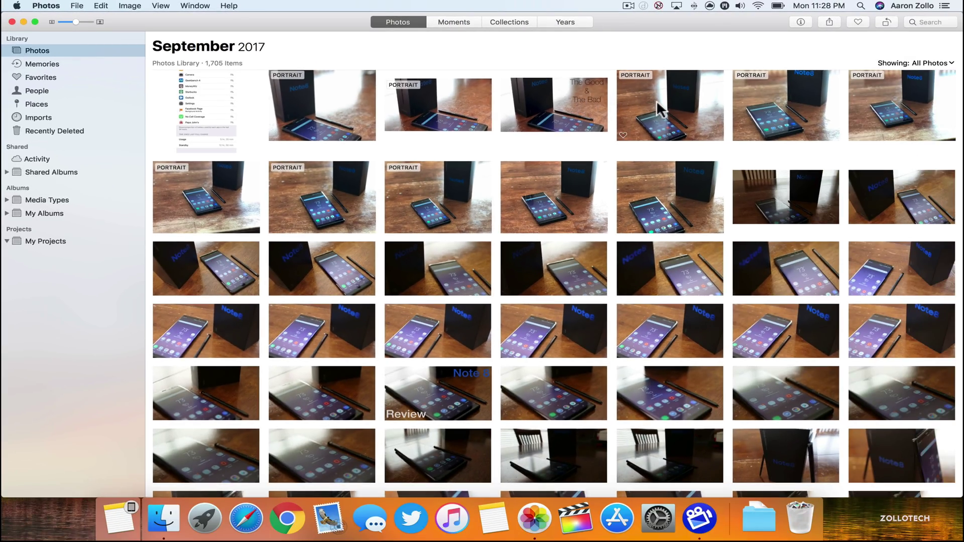
double_click(656, 100)
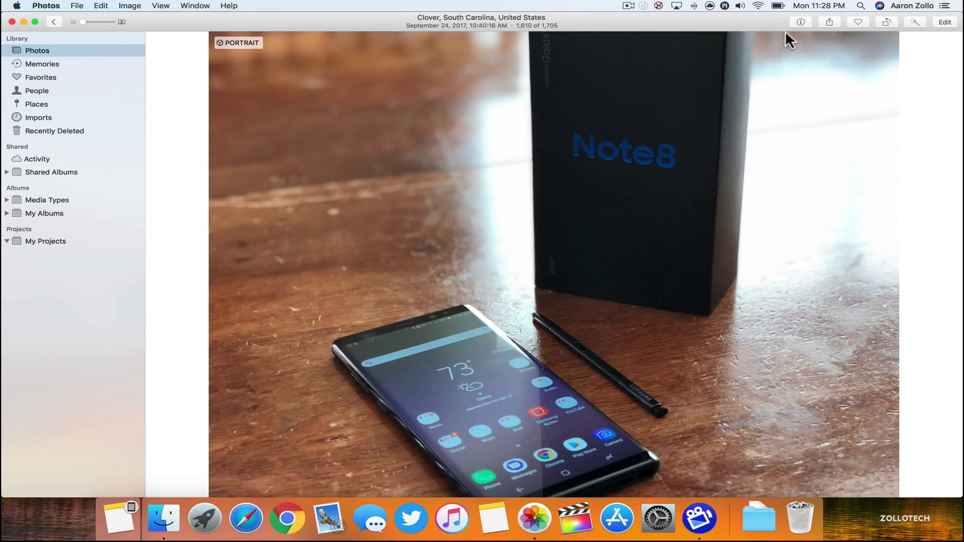
click(944, 22)
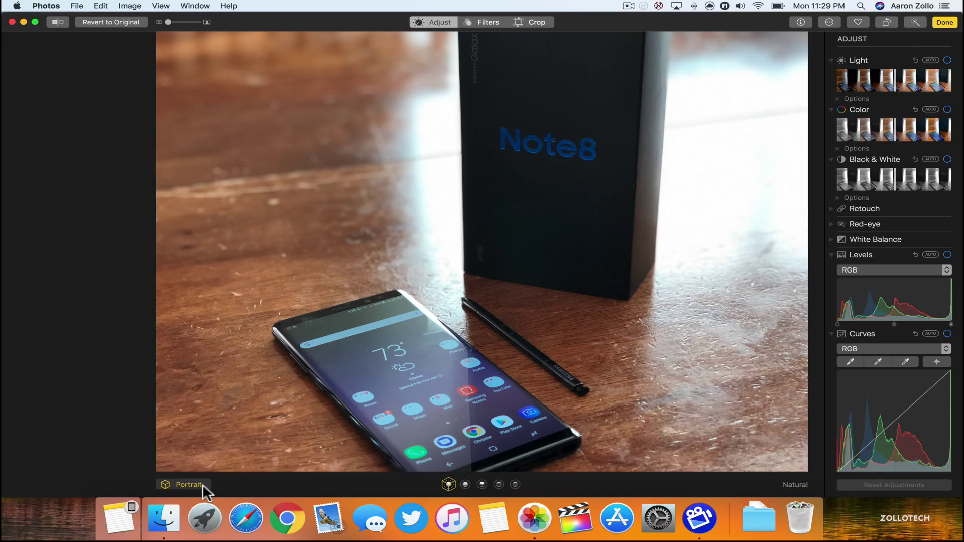
- Try Studio, Contour, Stage and Stage Mono lighting, keep Natural, and hide Photos
click(466, 484)
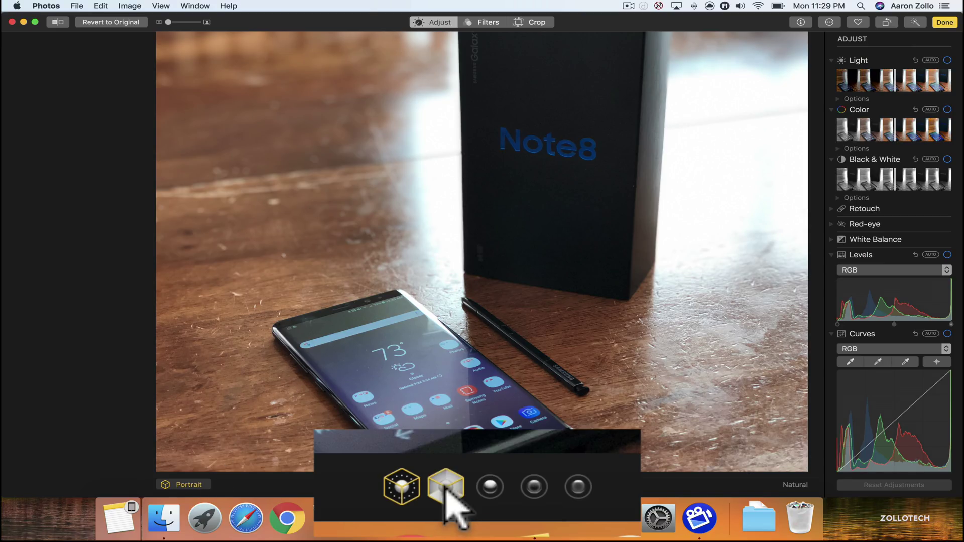
click(482, 485)
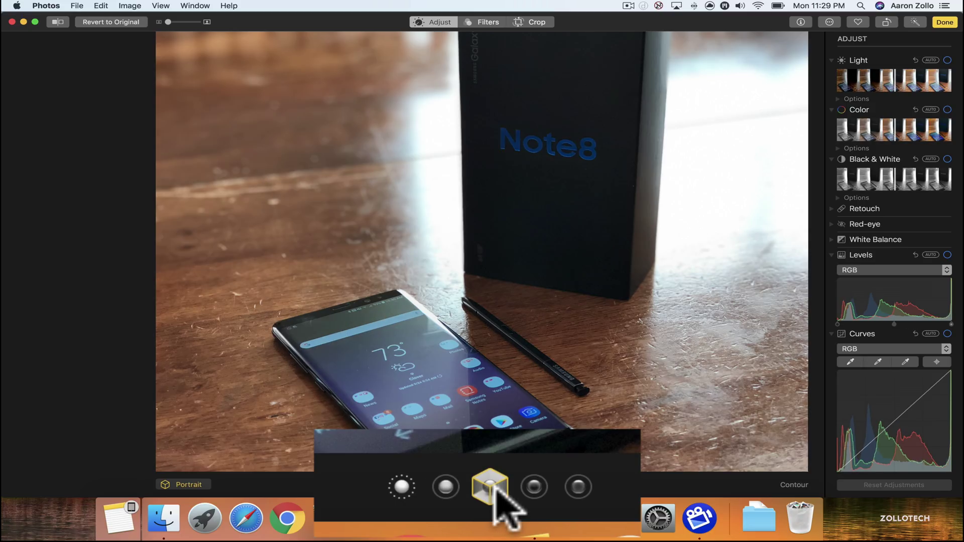
click(499, 484)
click(516, 484)
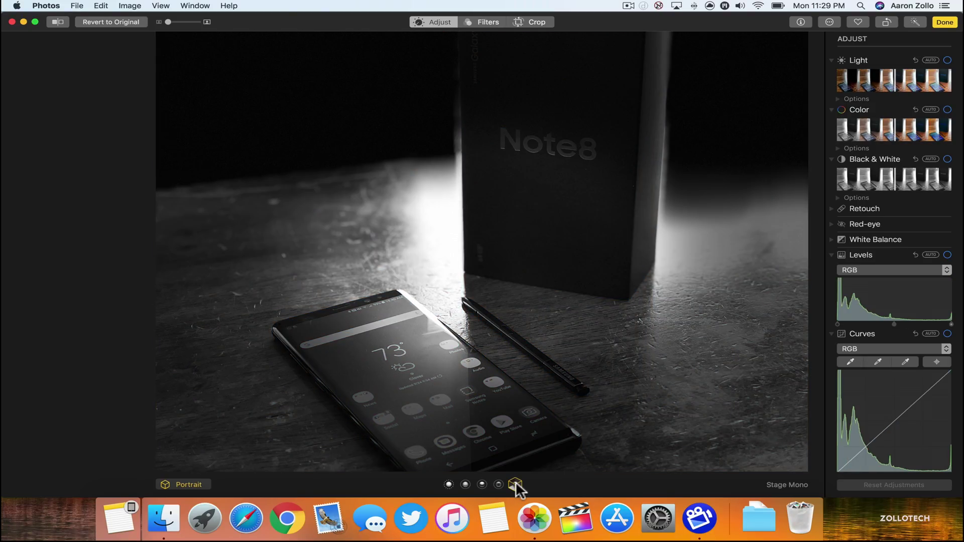
click(448, 484)
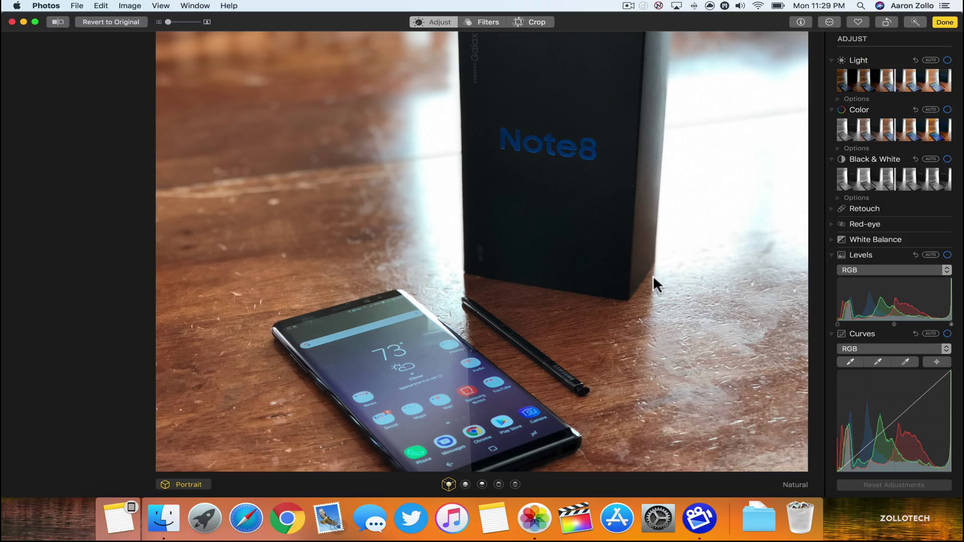
click(943, 22)
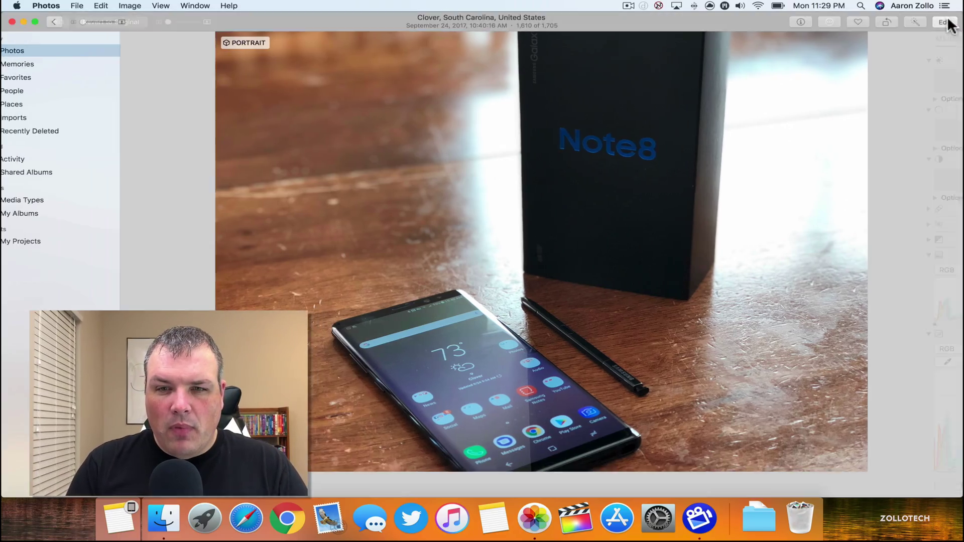
key(super+h)
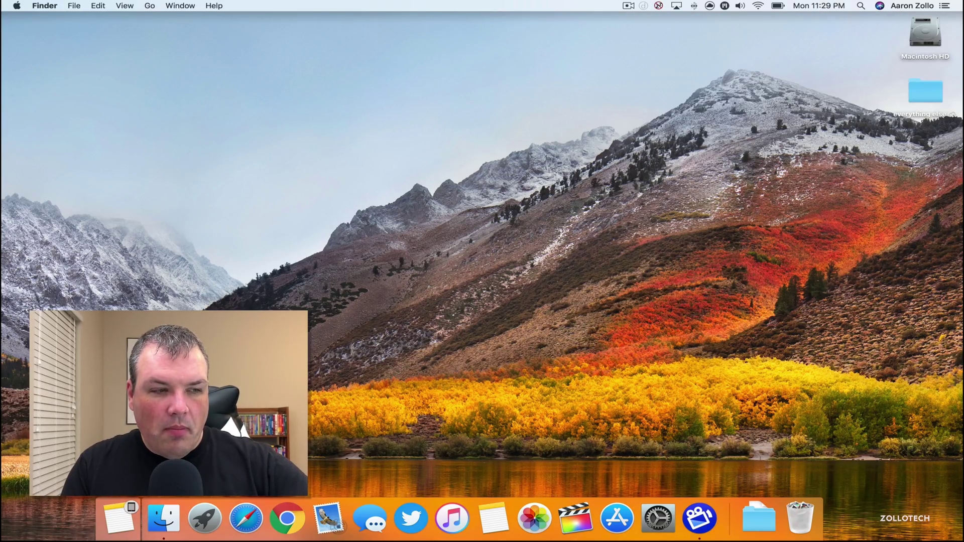
- Launch Safari and load zollotech.com from the address bar
click(246, 518)
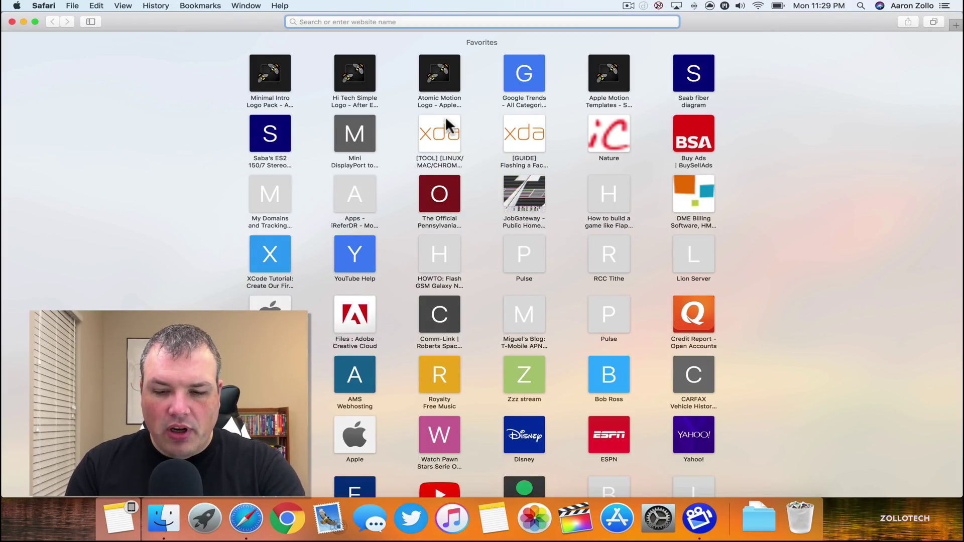
text(zollotech.com)
key(Return)
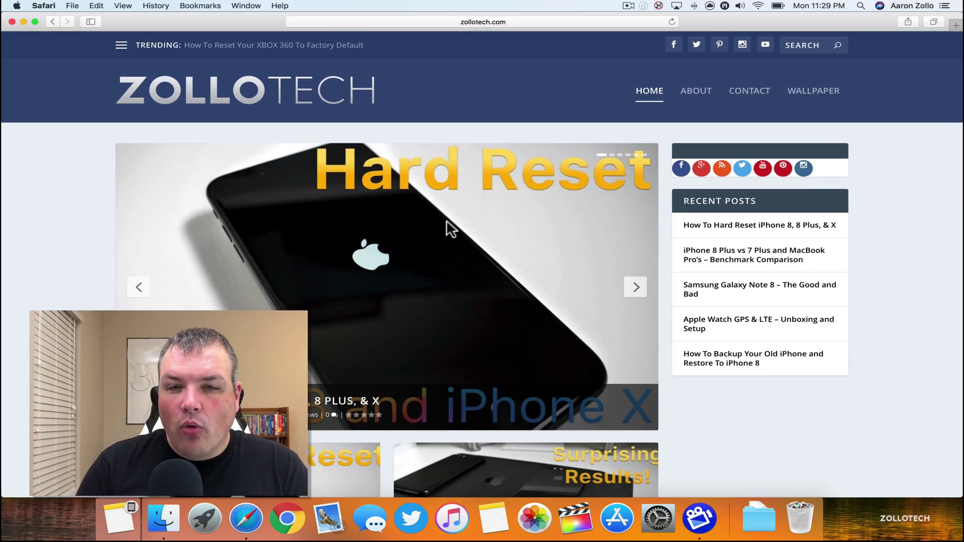
scroll(471, 182, up, 3)
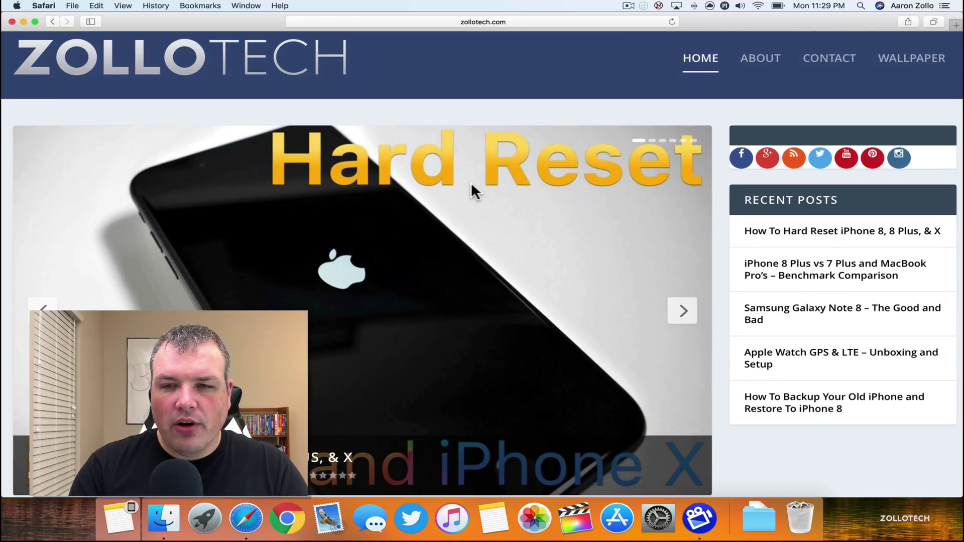
scroll(471, 182, down, 3)
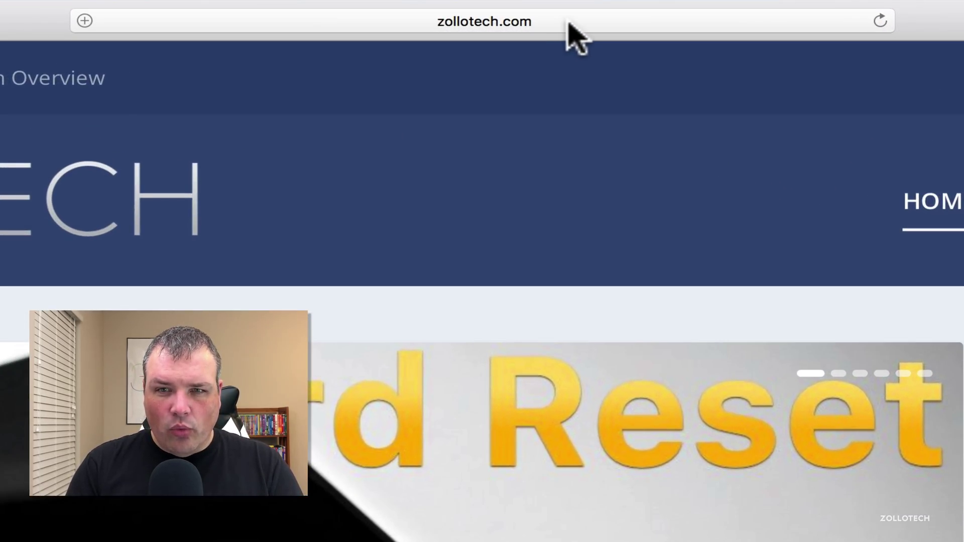
right_click(532, 22)
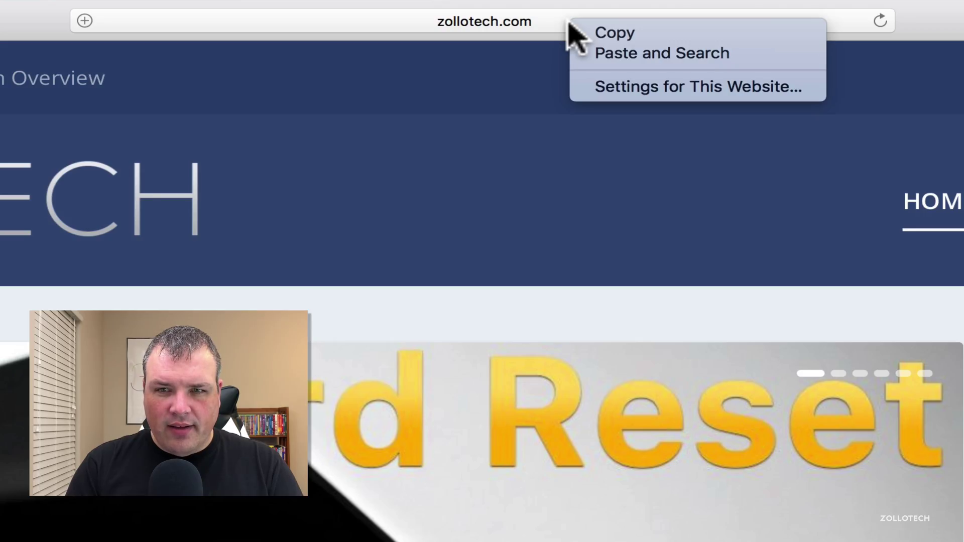
click(657, 89)
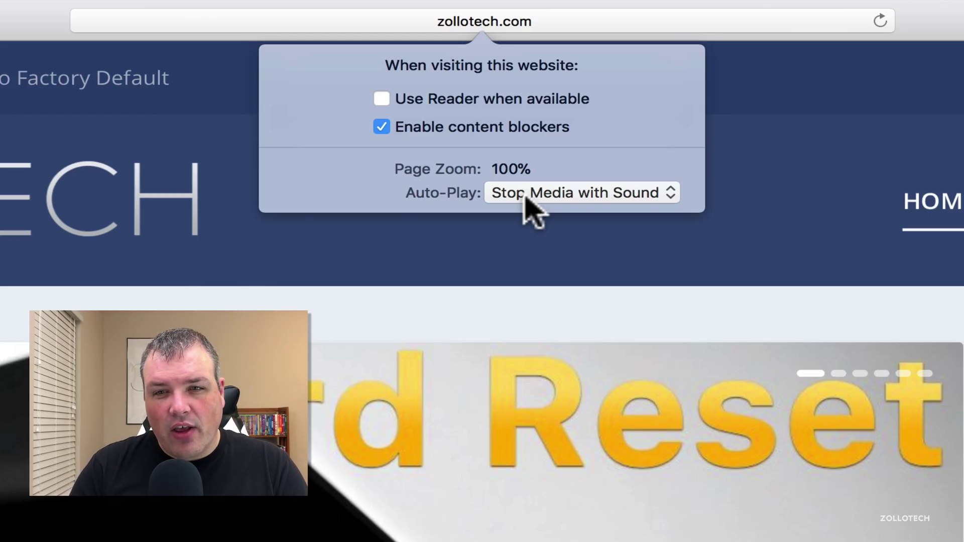
click(525, 198)
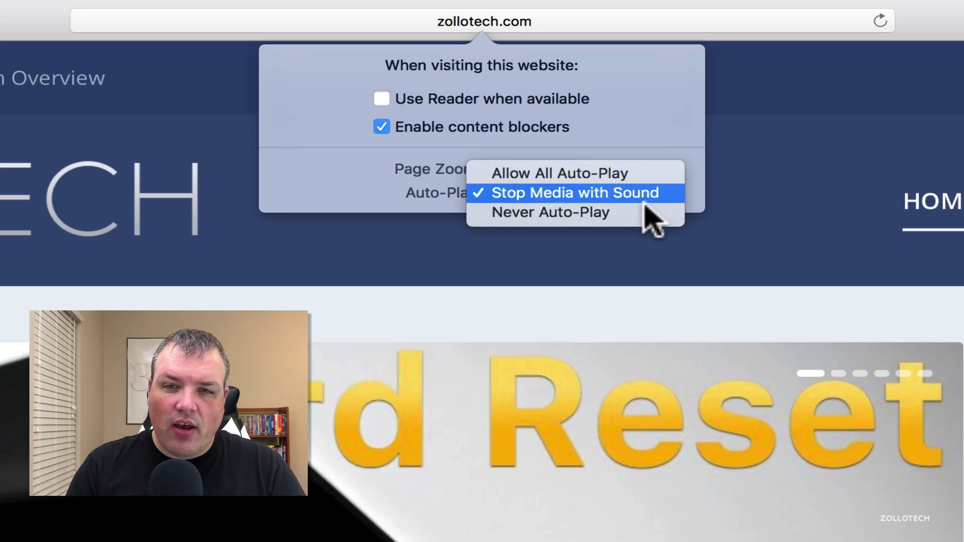
click(636, 133)
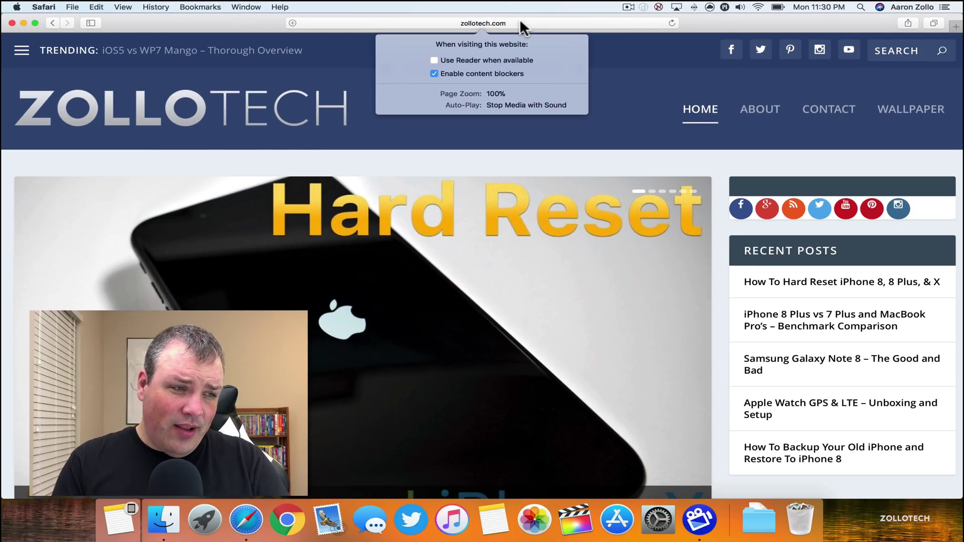
click(628, 126)
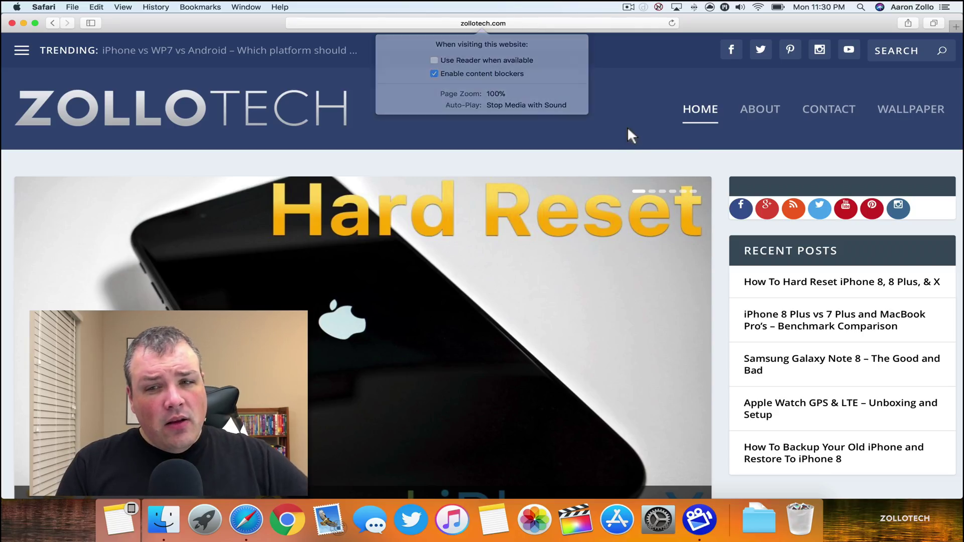
- Zoom out the zollotech.com page, scroll through it, and hide Safari
key(super+minus)
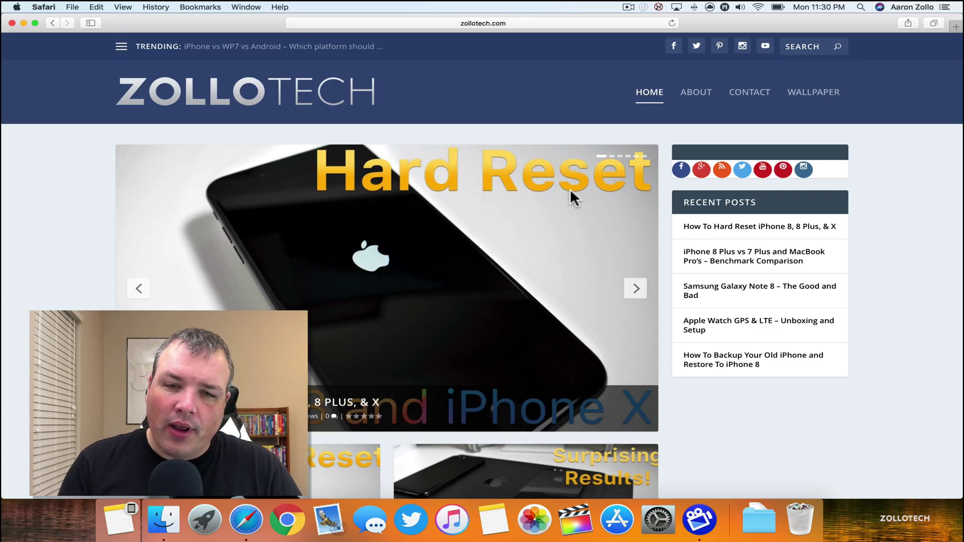
scroll(570, 190, down, 1)
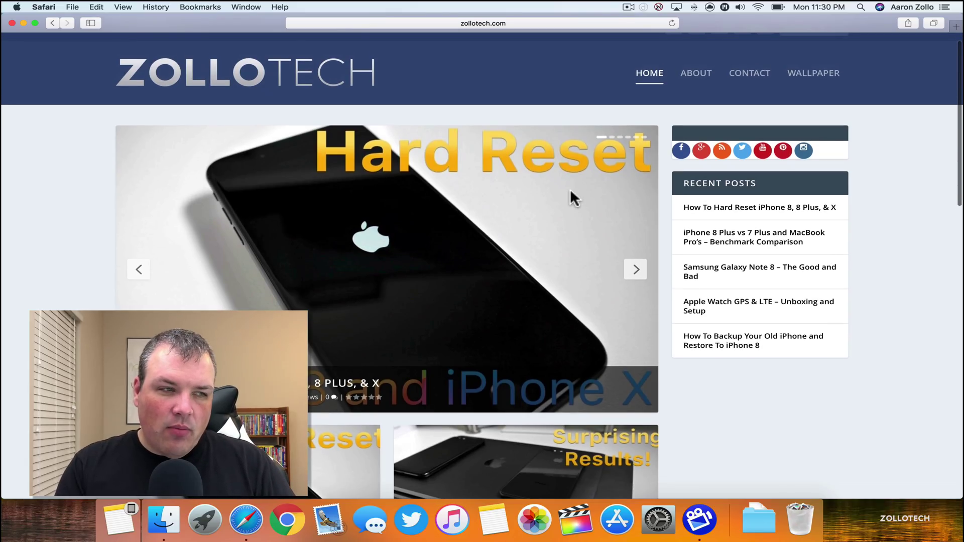
scroll(571, 190, down, 2)
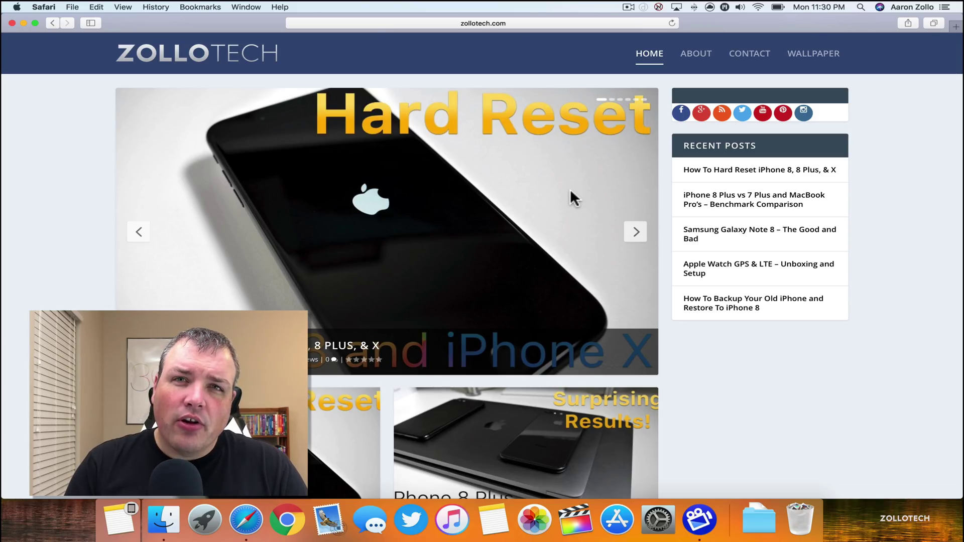
scroll(571, 192, down, 10)
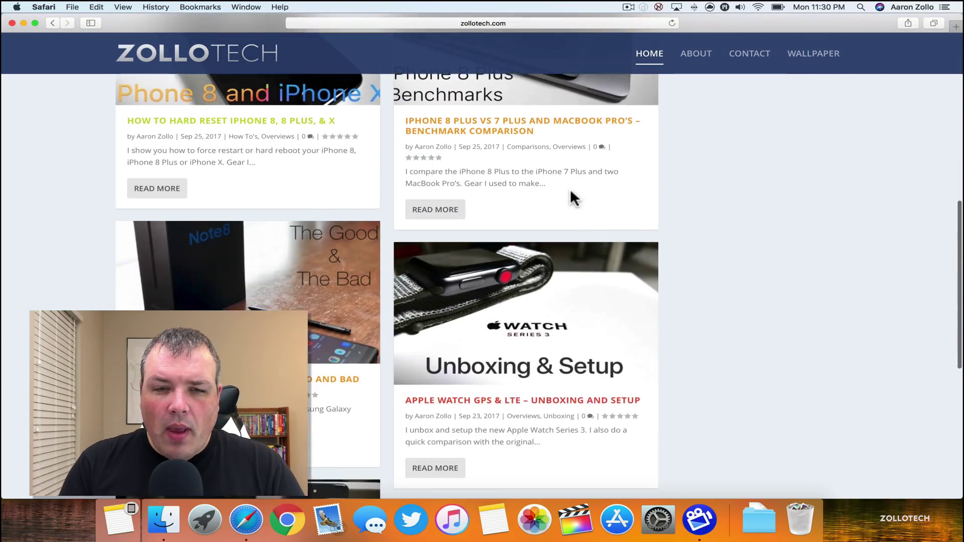
scroll(571, 193, up, 10)
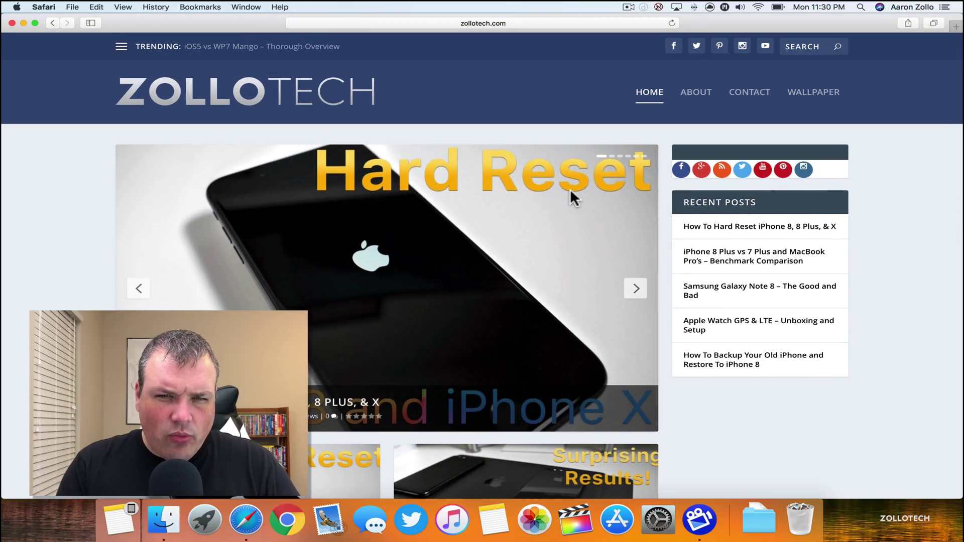
scroll(571, 189, down, 2)
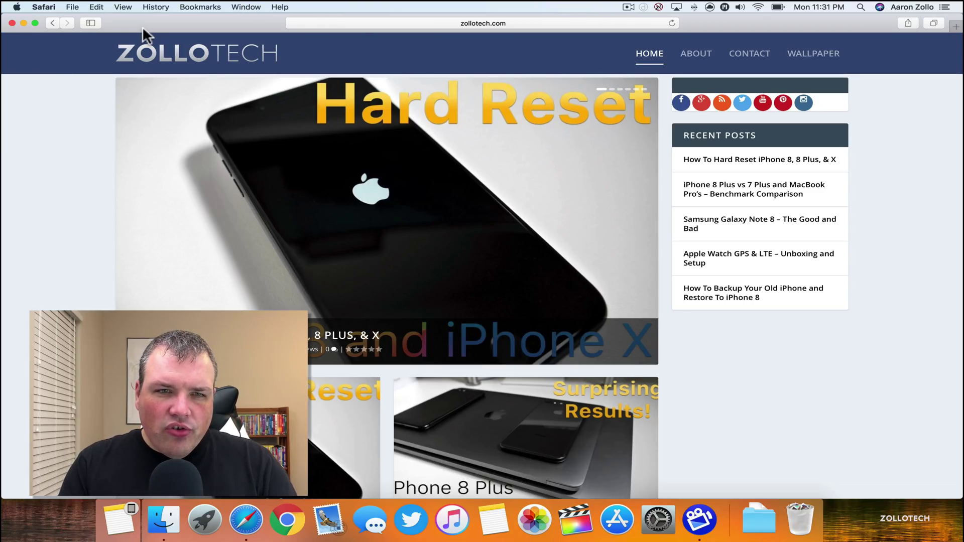
key(super+h)
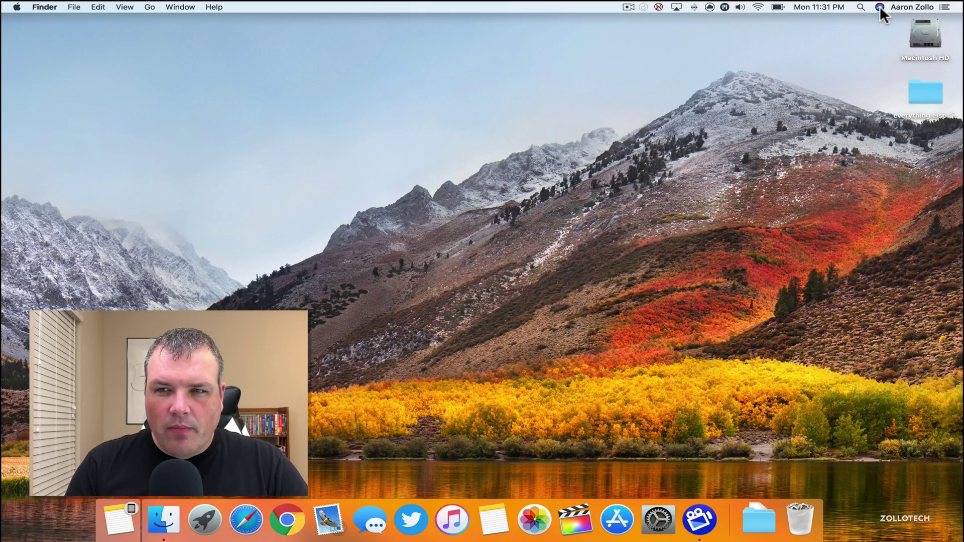
click(880, 7)
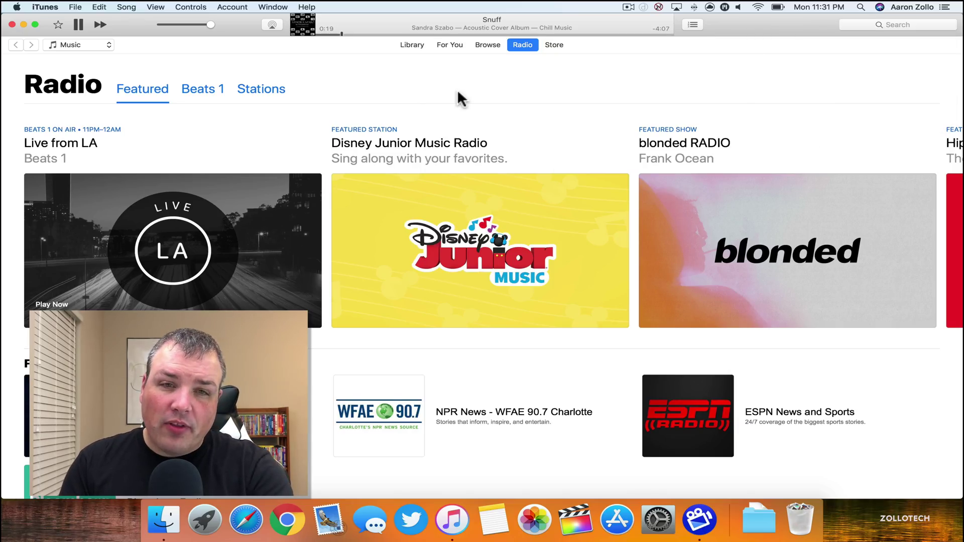
key(super+q)
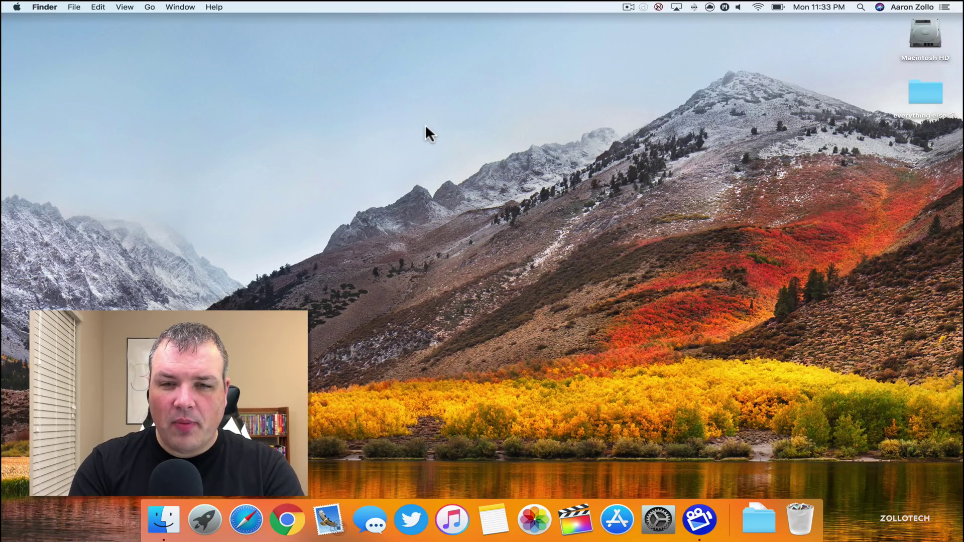
key(super+space)
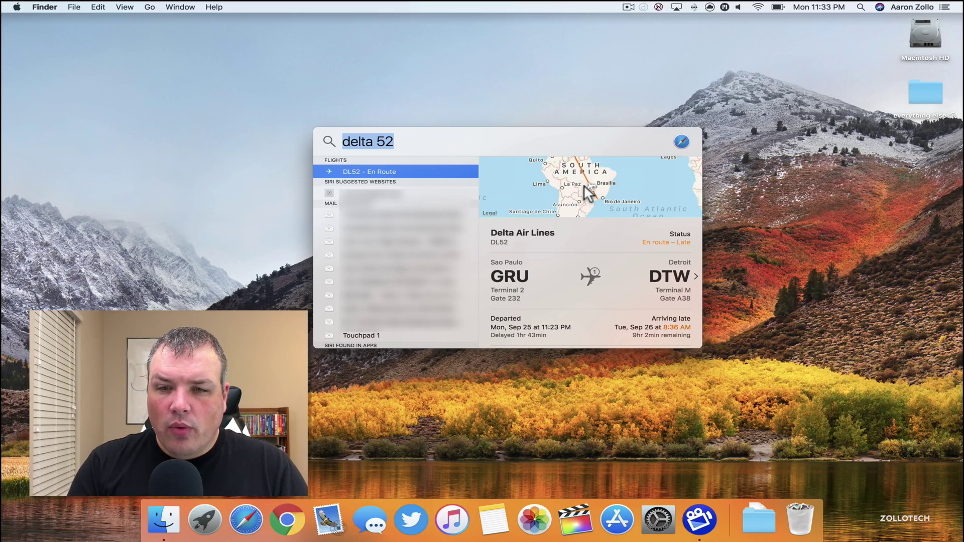
click(694, 277)
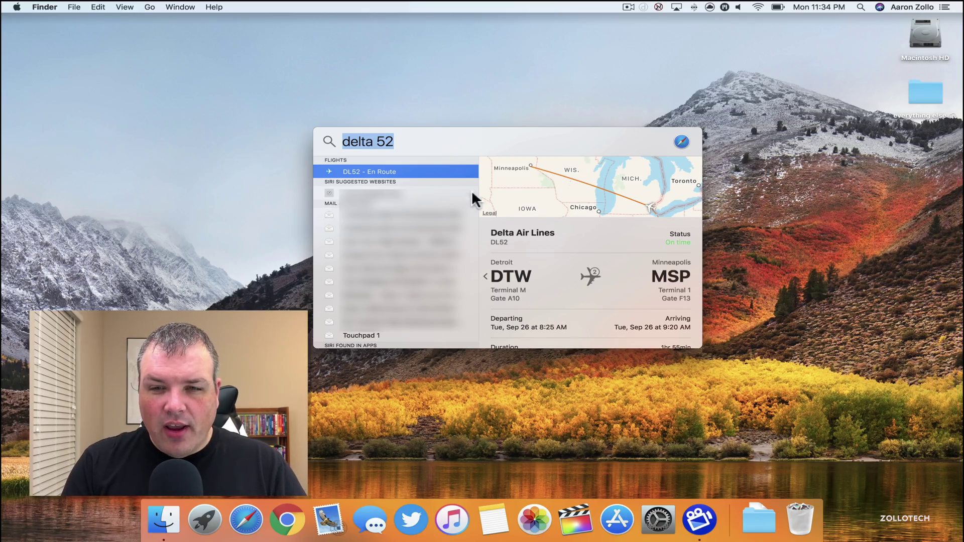
click(492, 107)
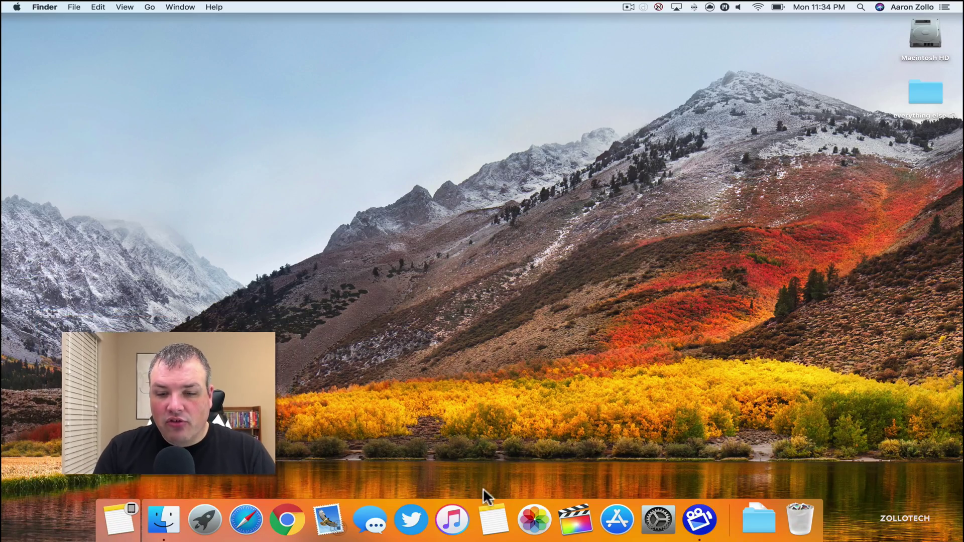
- Open Notes and pin note 9 to the top of the list
click(493, 518)
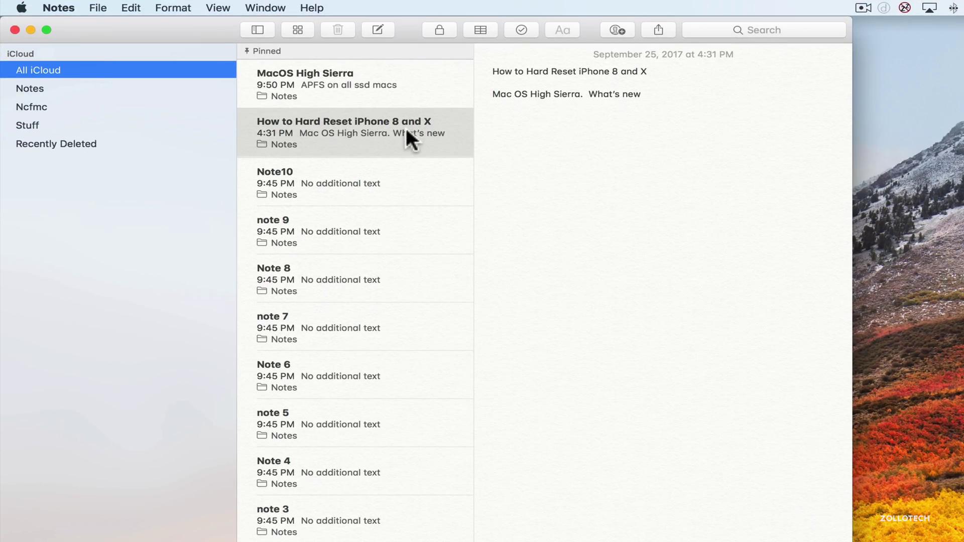
click(497, 189)
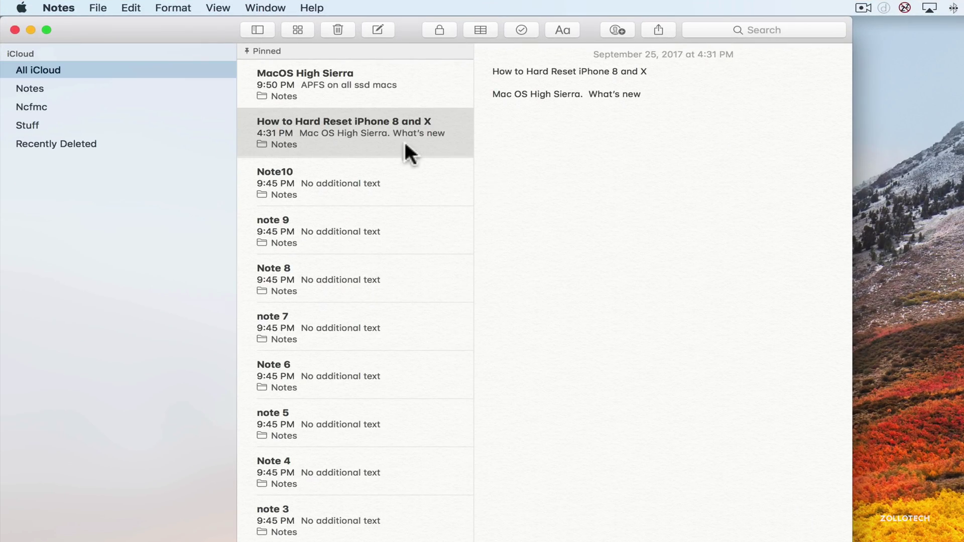
scroll(348, 131, left, 5)
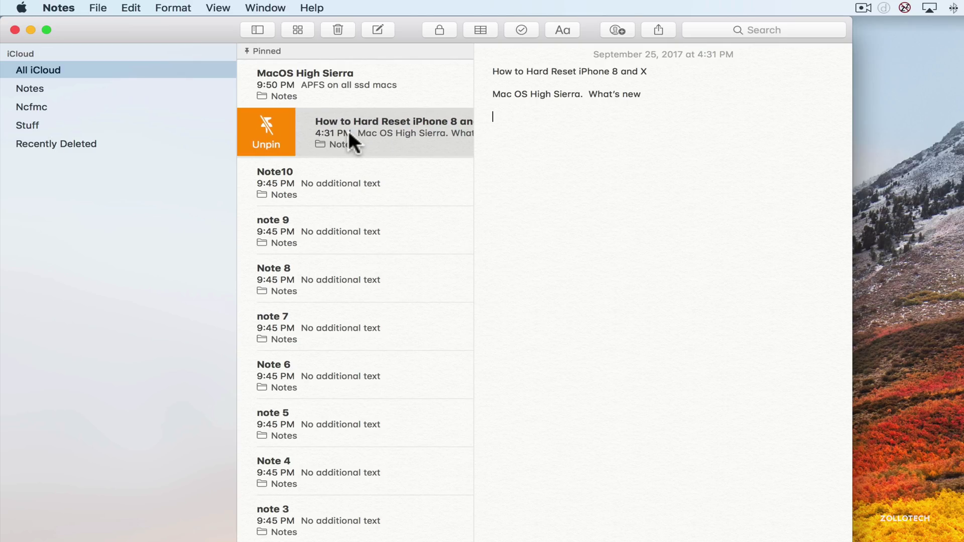
scroll(347, 130, right, 5)
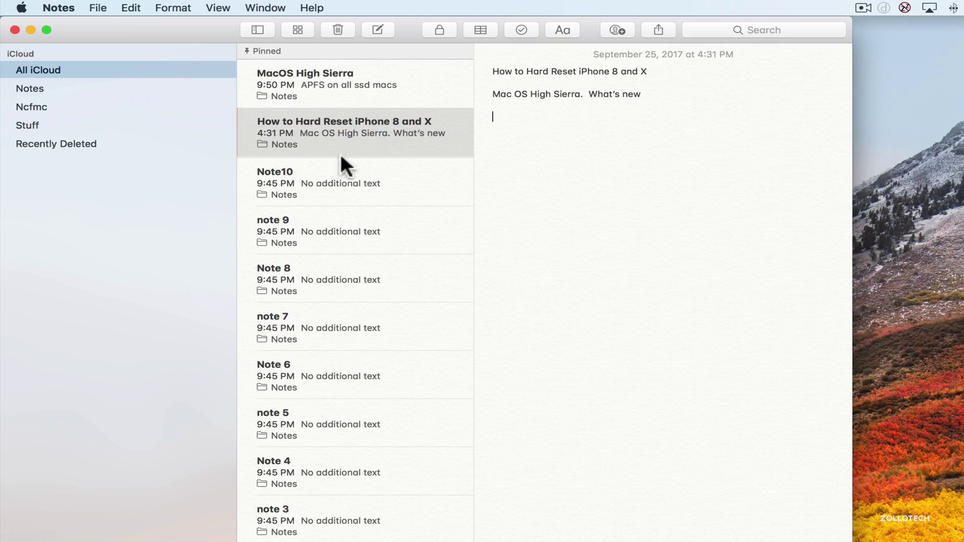
scroll(320, 225, left, 5)
click(250, 243)
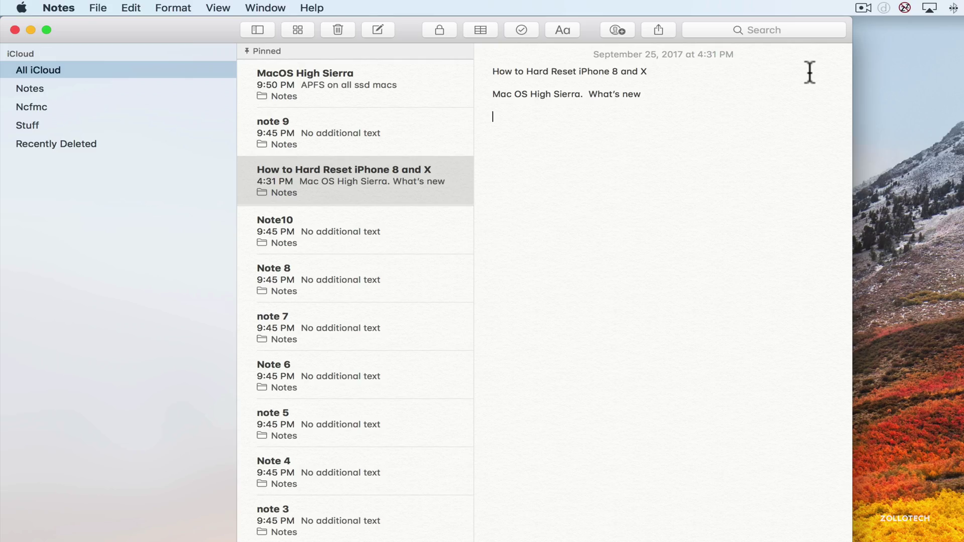
- Create a new note with an empty two-column, two-row table
click(383, 29)
click(476, 28)
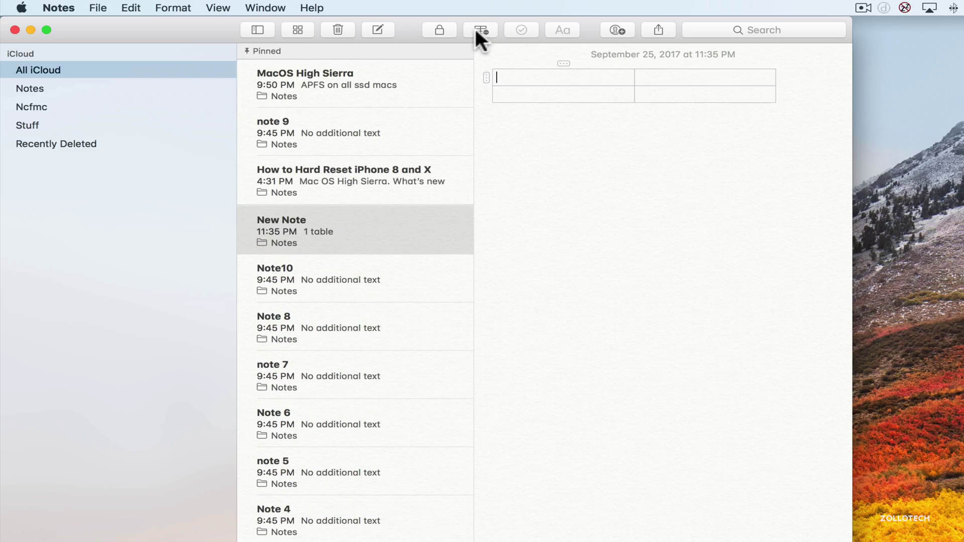
click(564, 61)
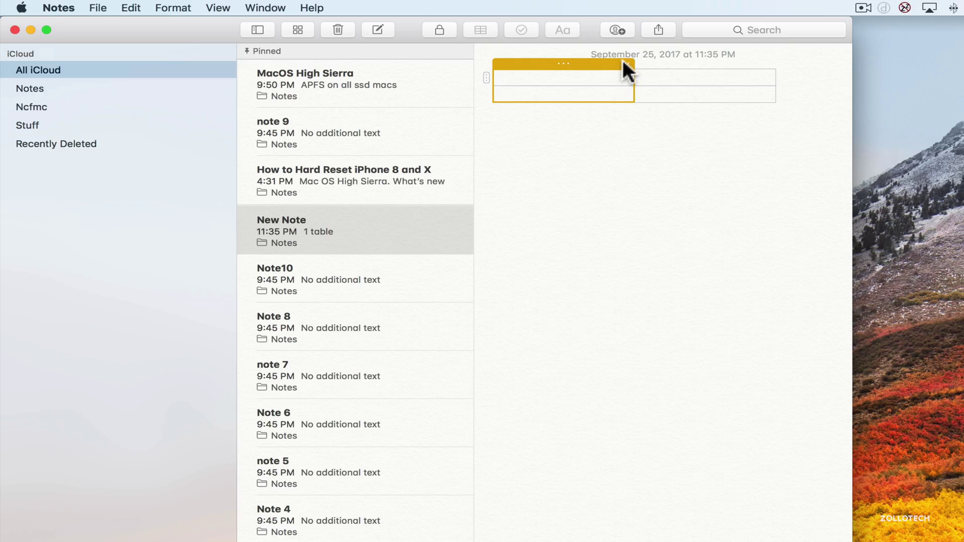
drag(623, 60, 605, 150)
click(542, 79)
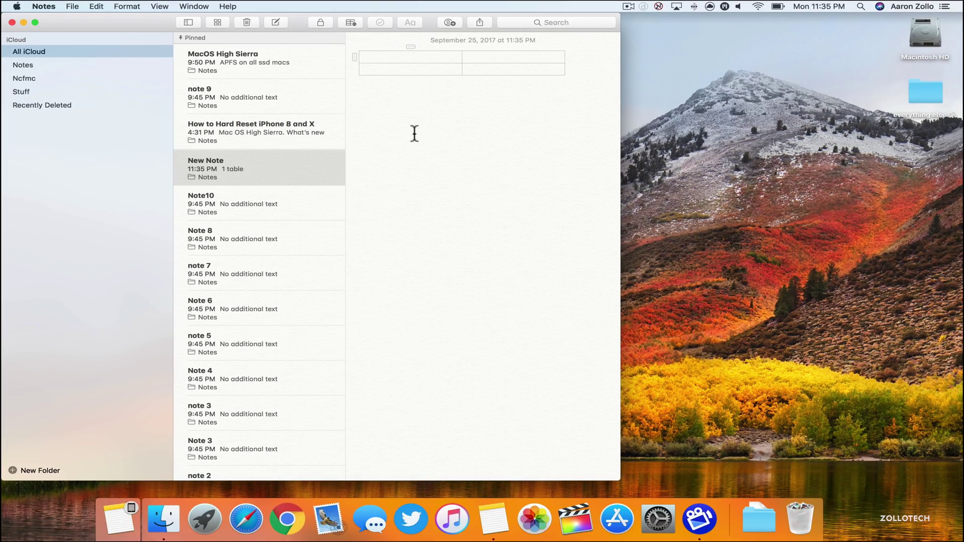
- Quit Notes and begin an Add People invitation for Image 33.png in iCloud Drive
key(super+q)
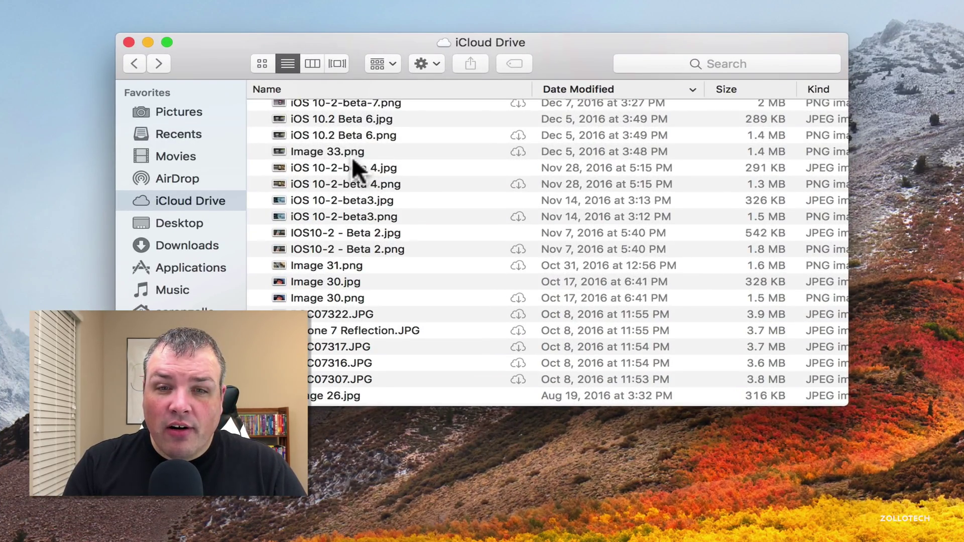
click(351, 156)
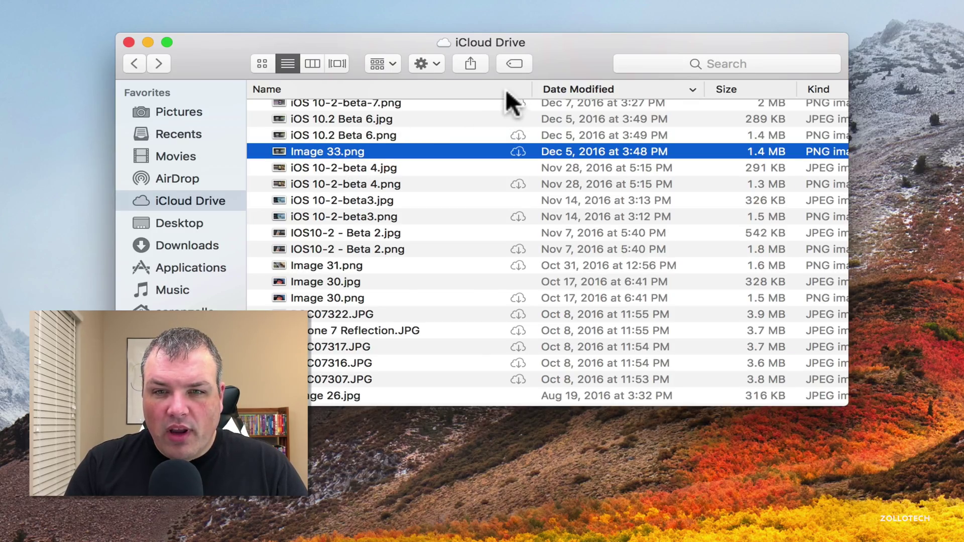
click(472, 63)
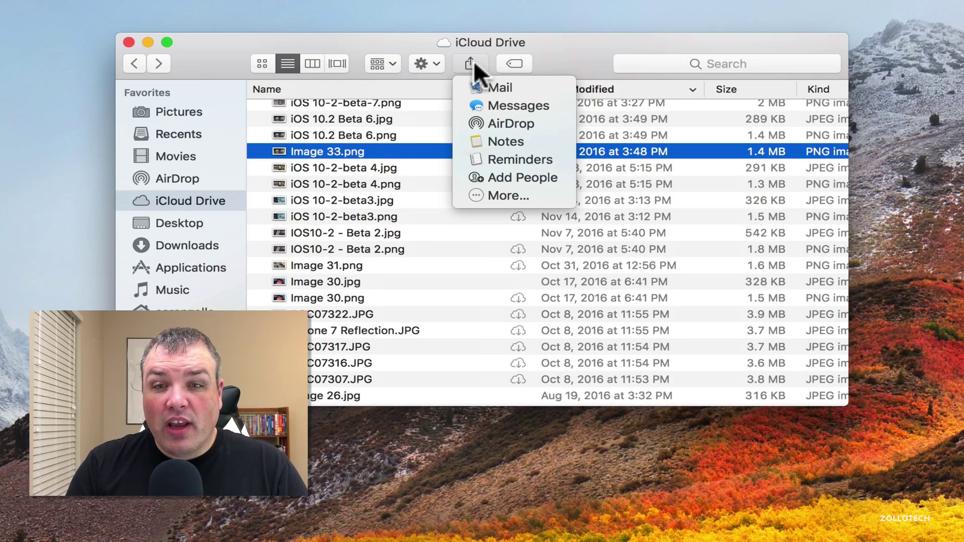
click(515, 179)
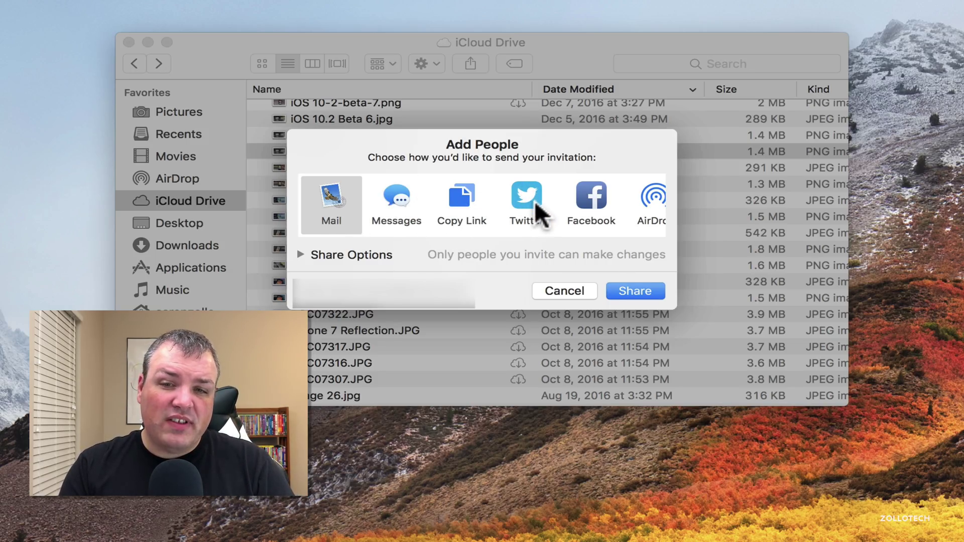
- Expand Share Options, keep permission at Can make changes, then cancel the invitation
scroll(540, 216, right, 2)
scroll(545, 216, right, 4)
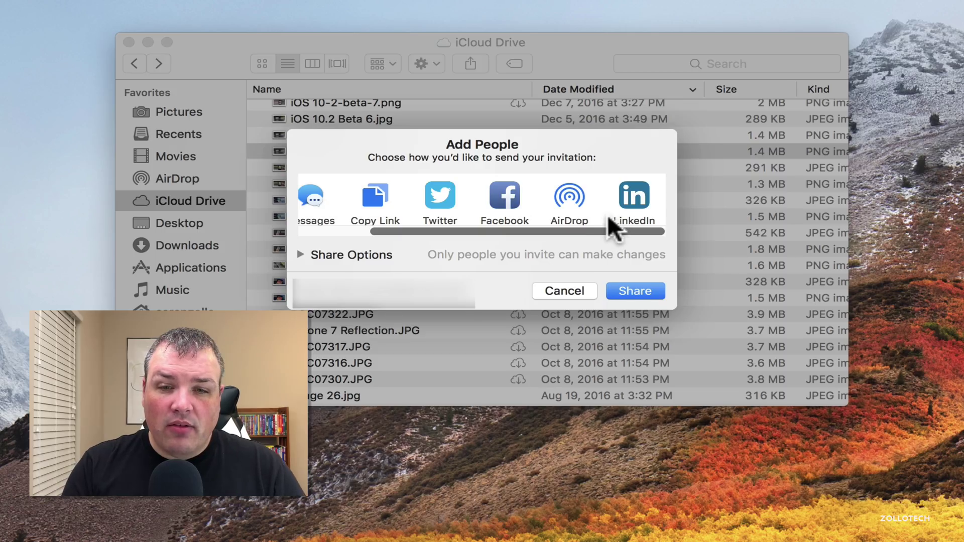
click(298, 254)
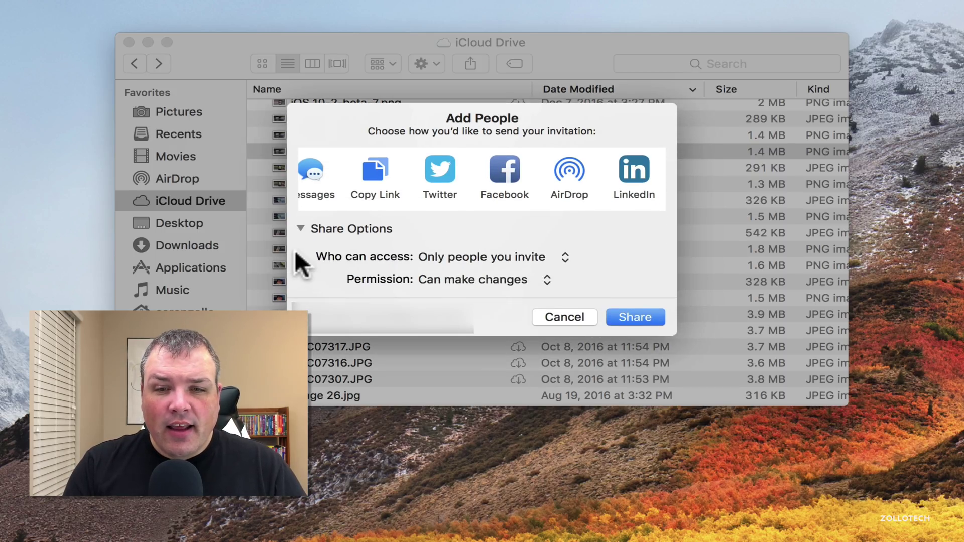
click(541, 278)
click(548, 277)
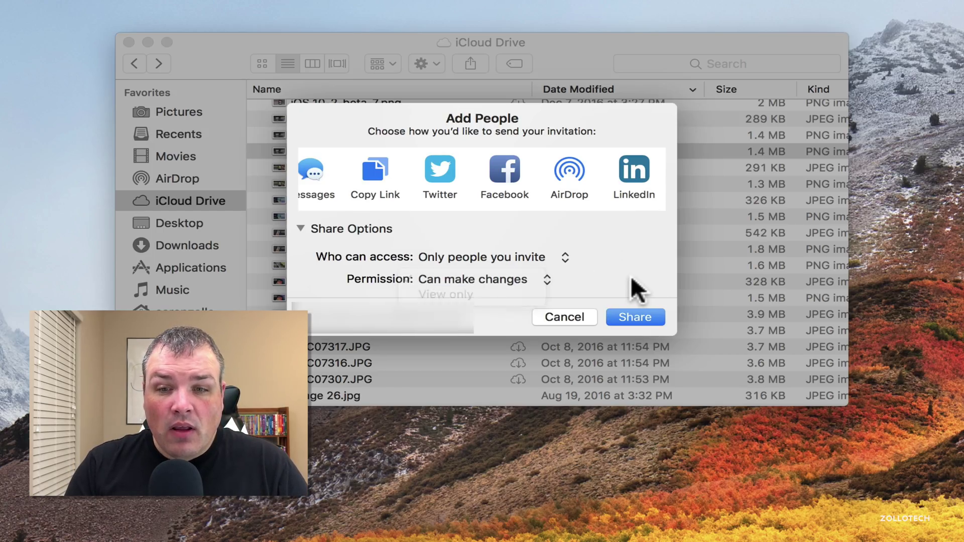
click(564, 317)
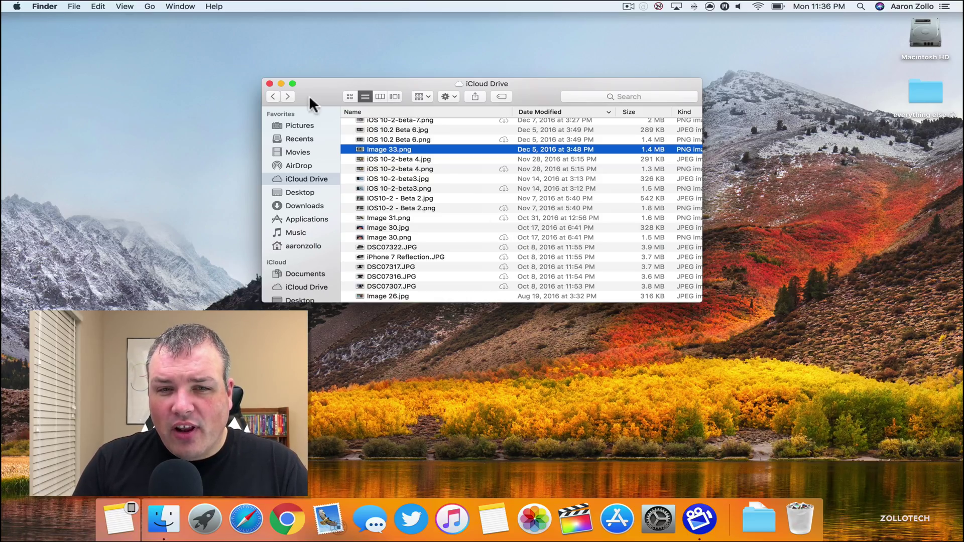
- Close the iCloud Drive Finder window to leave the bare desktop
click(270, 84)
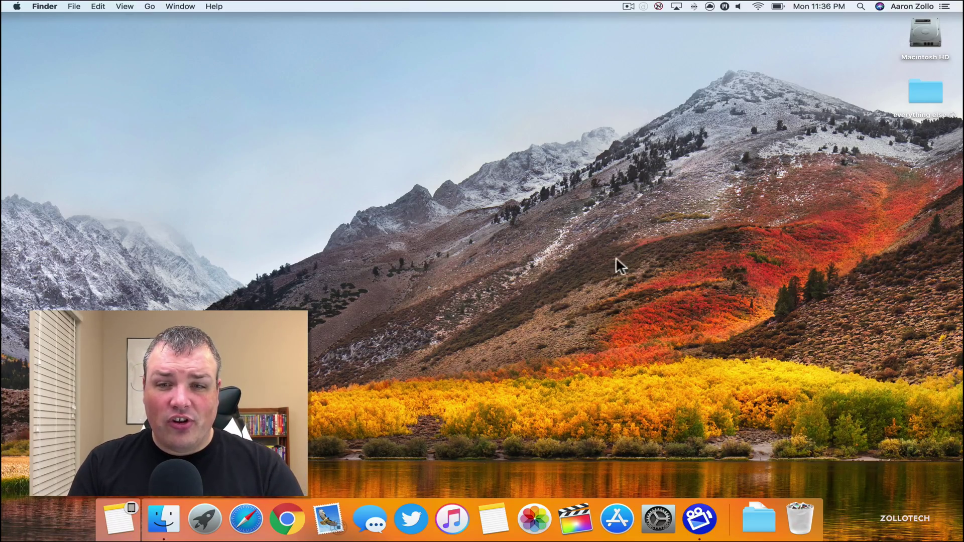